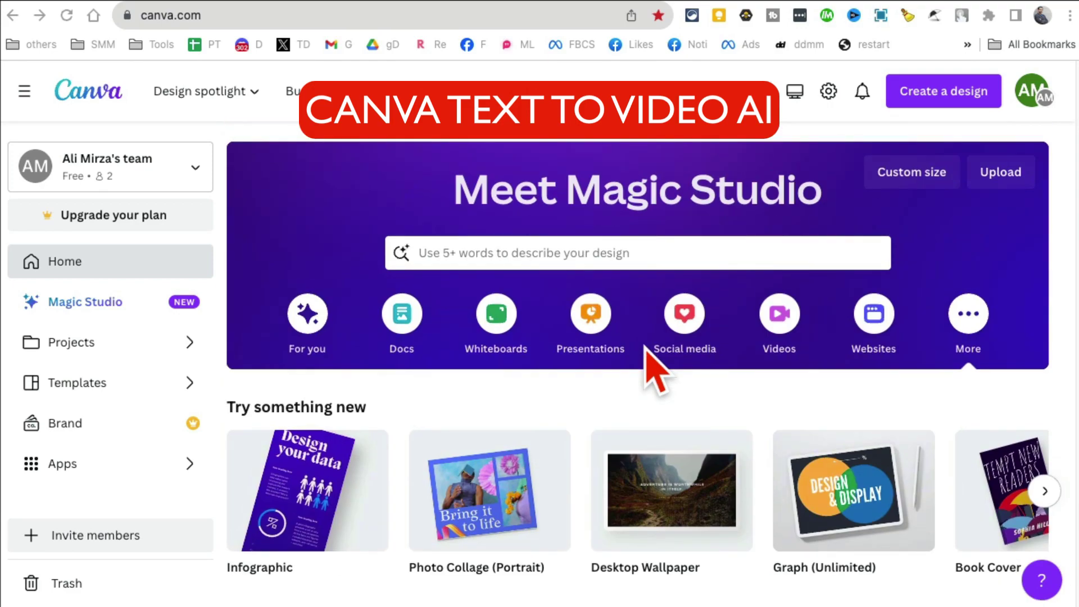
# Open the Magic Media app page from the Apps directory after briefly searching 'ma'
pyautogui.scroll(-5, 646, 365)
pyautogui.scroll(5, 645, 361)
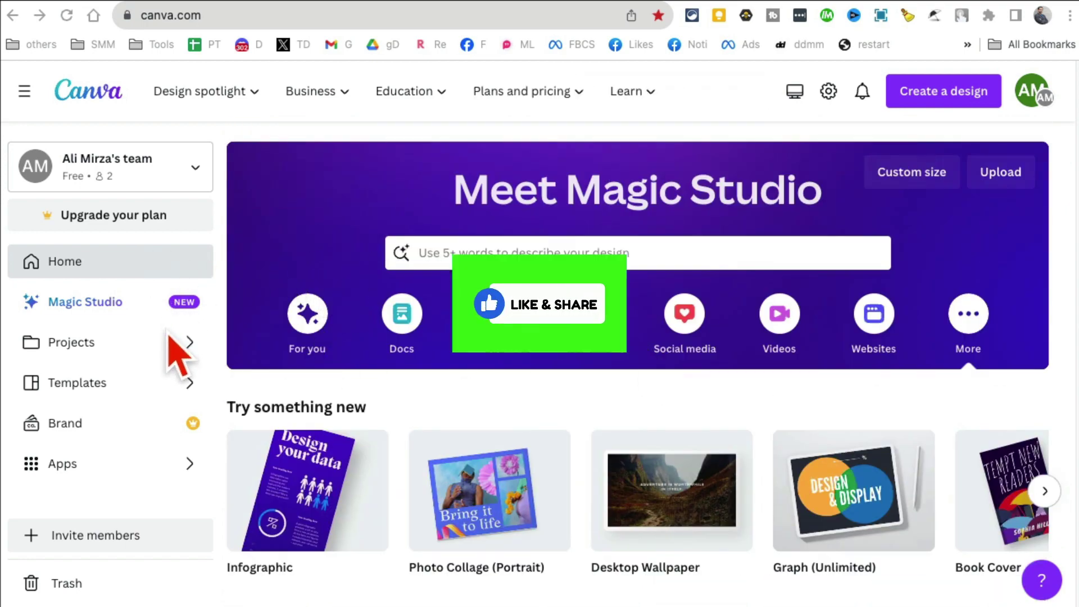
pyautogui.scroll(-1, 183, 331)
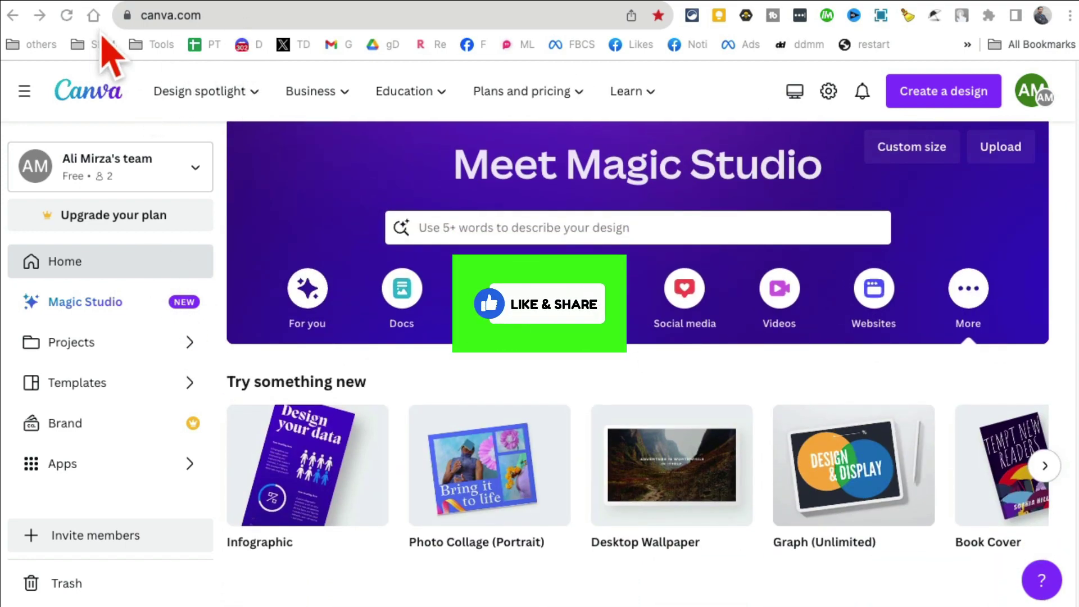
pyautogui.scroll(-1, 579, 438)
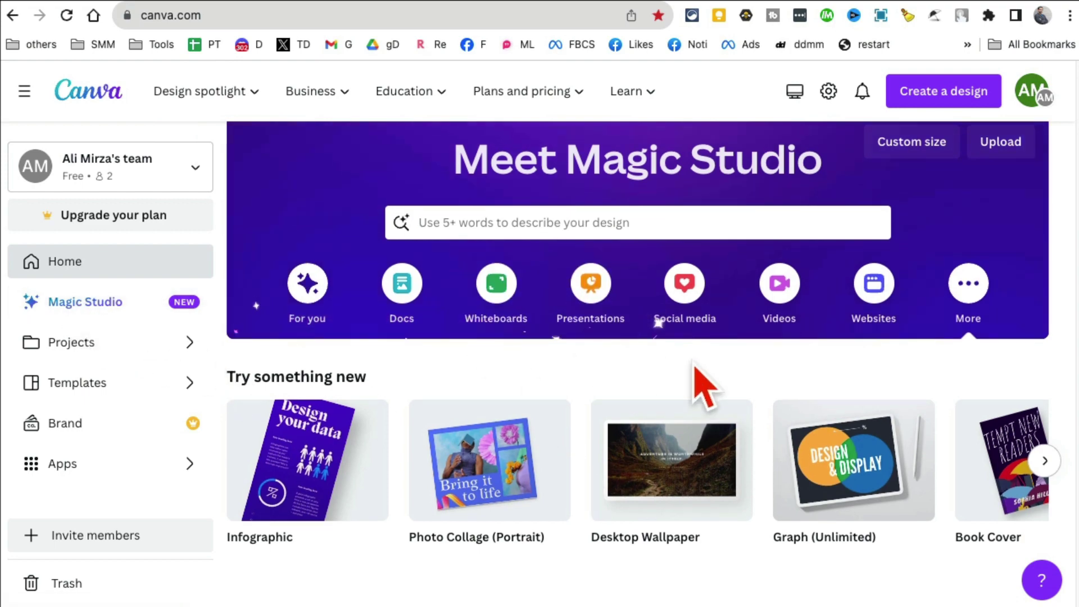
pyautogui.scroll(-2, 700, 377)
pyautogui.scroll(-6, 706, 381)
pyautogui.scroll(8, 706, 381)
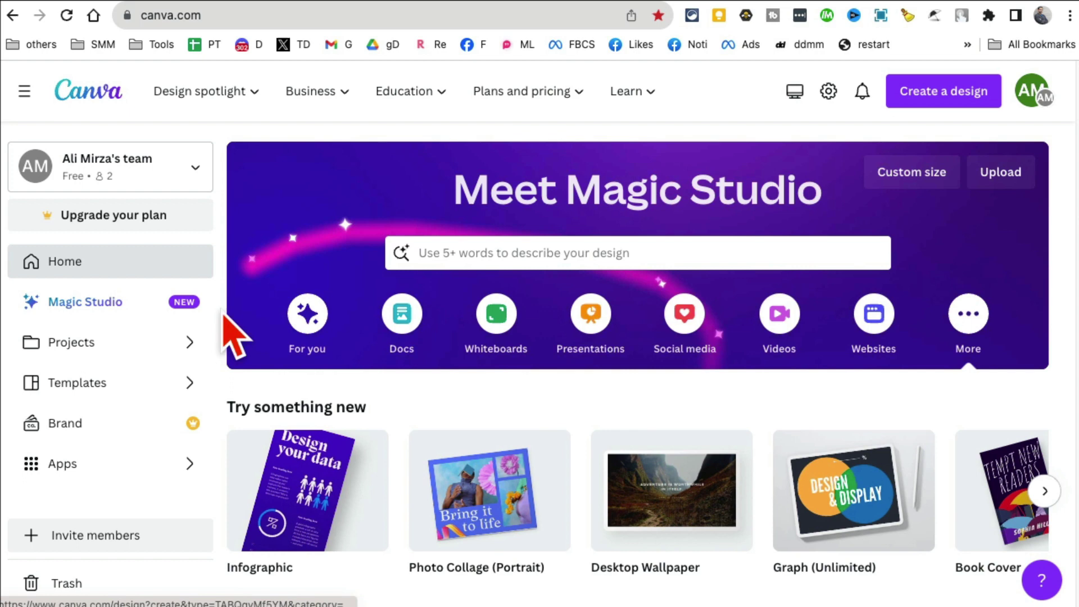
pyautogui.click(75, 472)
pyautogui.click(336, 442)
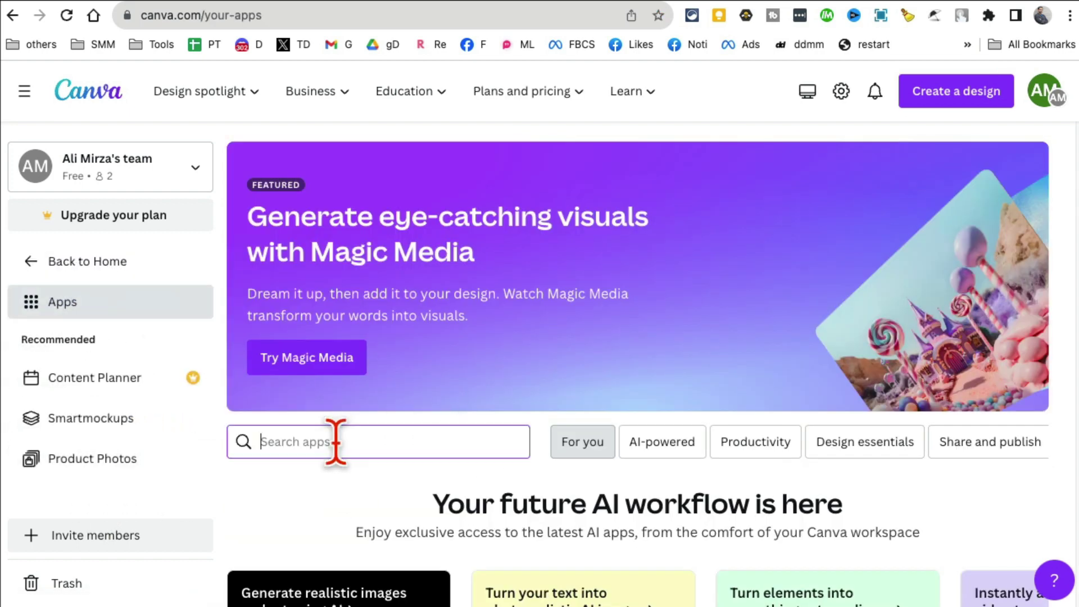
pyautogui.write('magic')
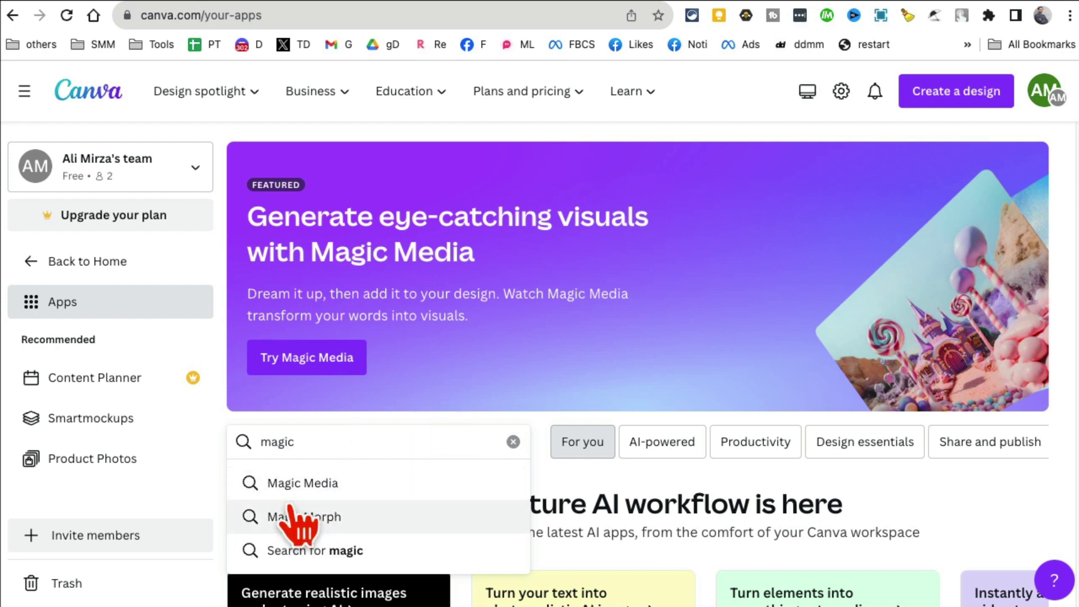
pyautogui.click(513, 442)
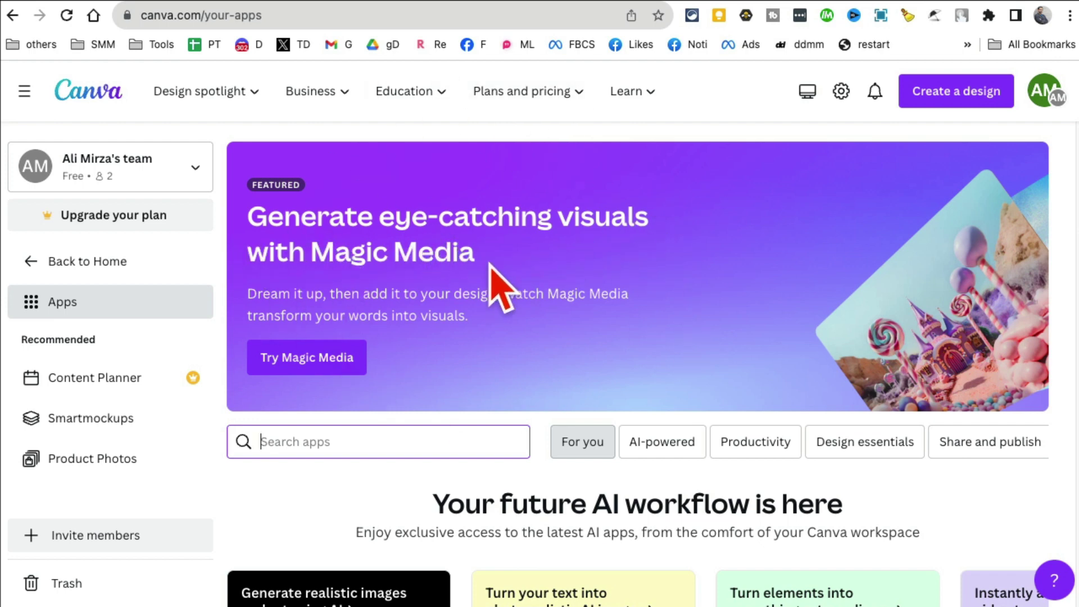
pyautogui.click(307, 359)
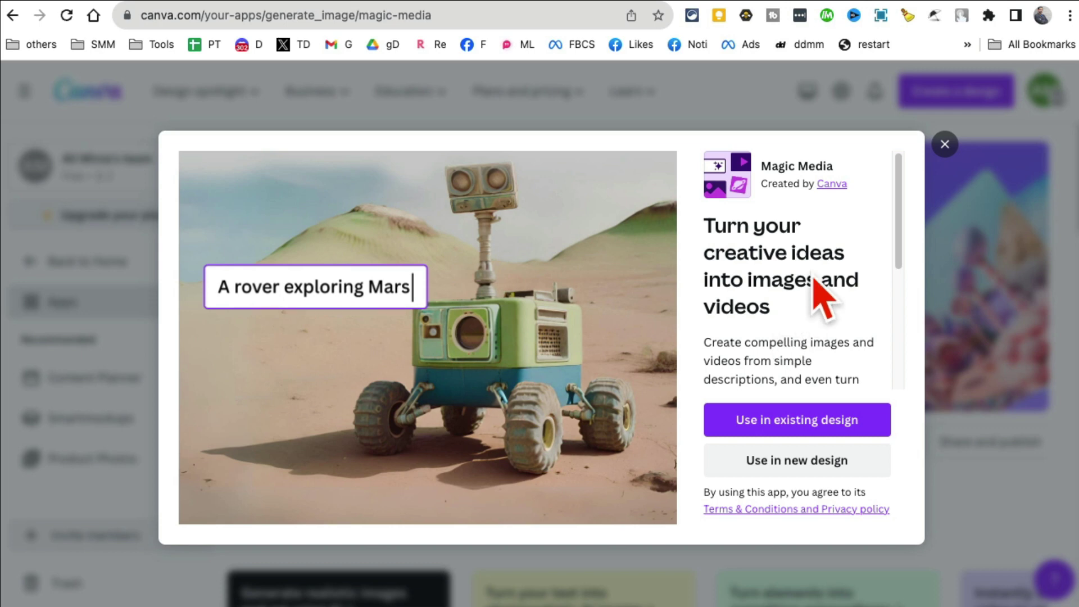
# Use Magic Media in a new 1920 × 1080 px video design
pyautogui.click(769, 470)
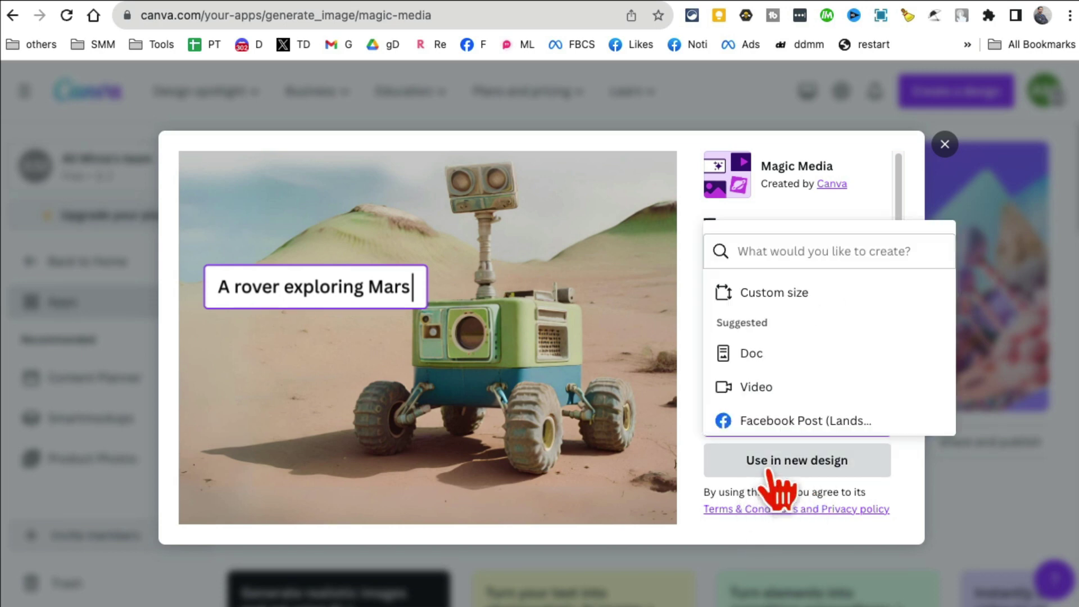
pyautogui.click(763, 396)
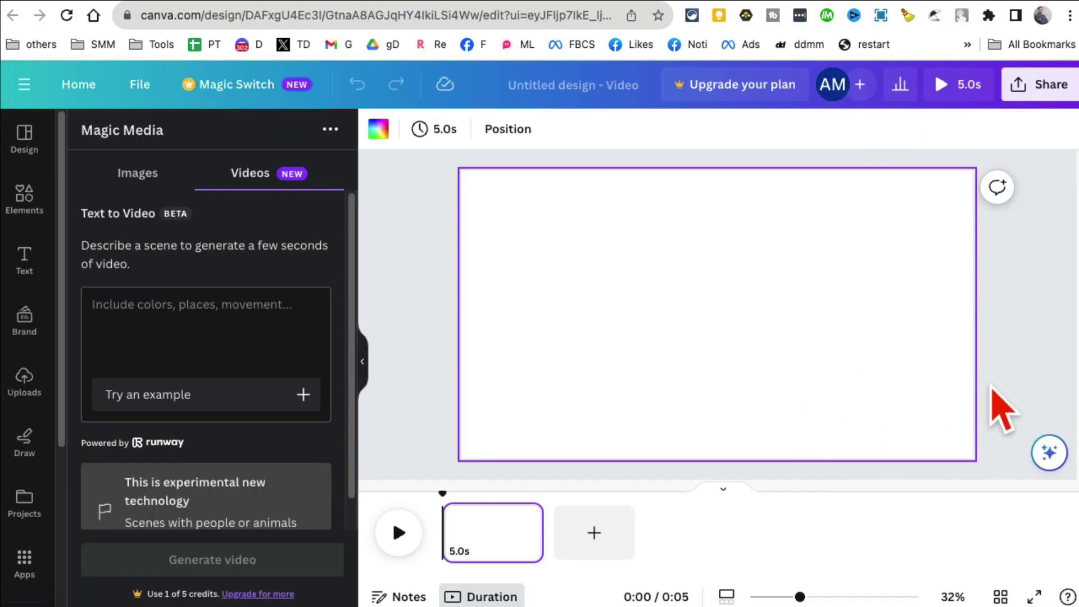
pyautogui.click(141, 175)
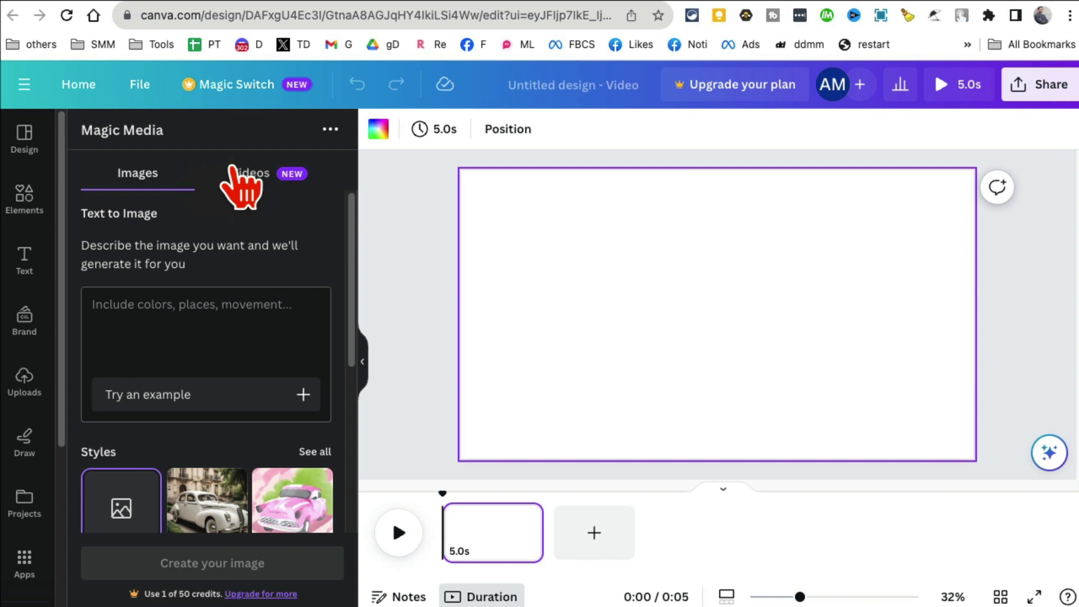
pyautogui.click(248, 177)
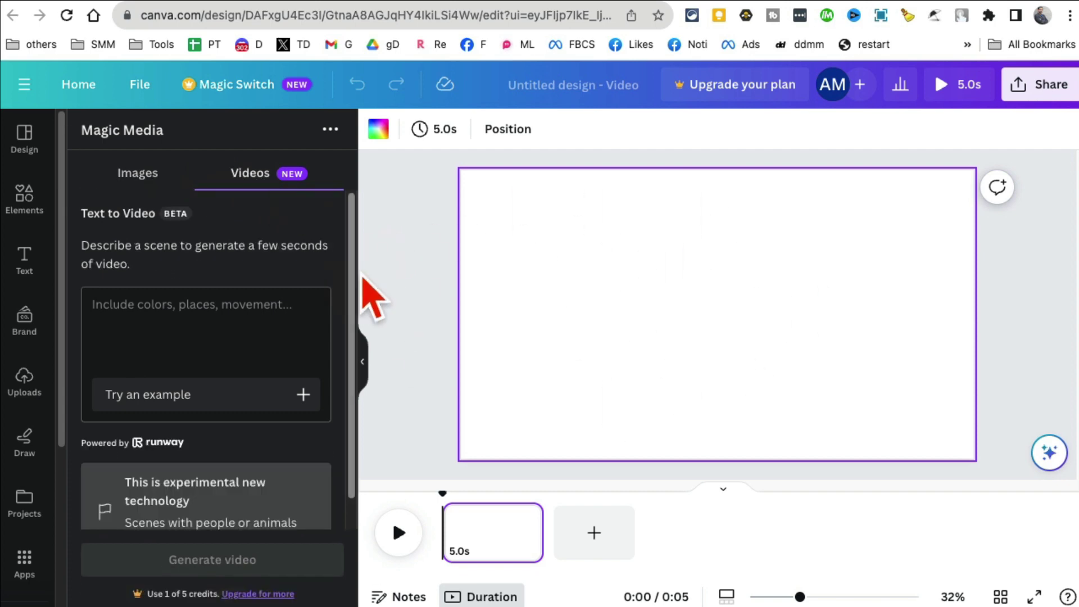
pyautogui.scroll(-1, 270, 439)
pyautogui.scroll(1, 270, 444)
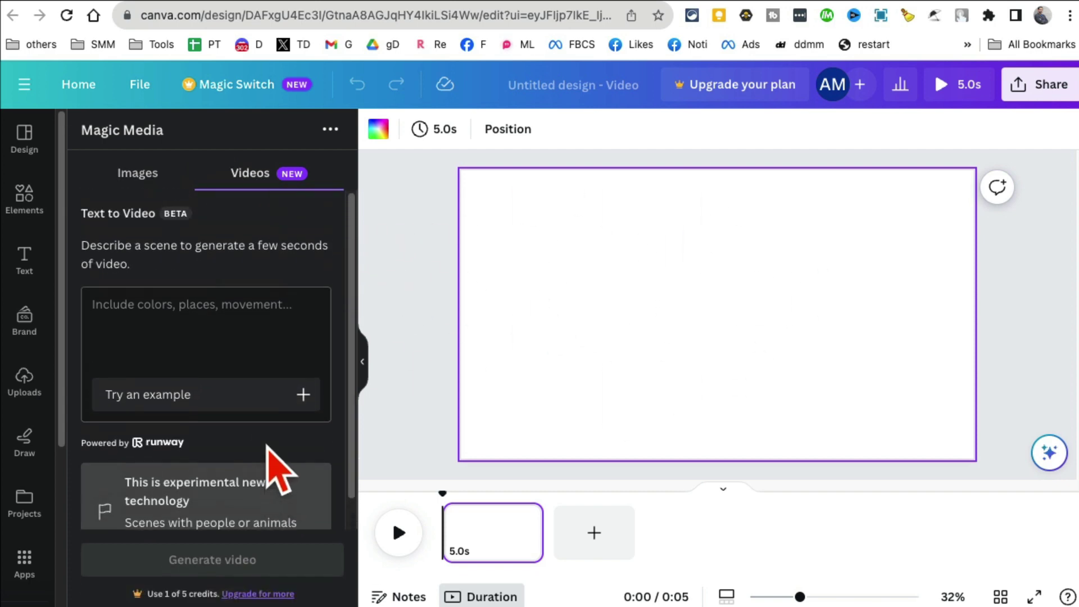
pyautogui.click(140, 176)
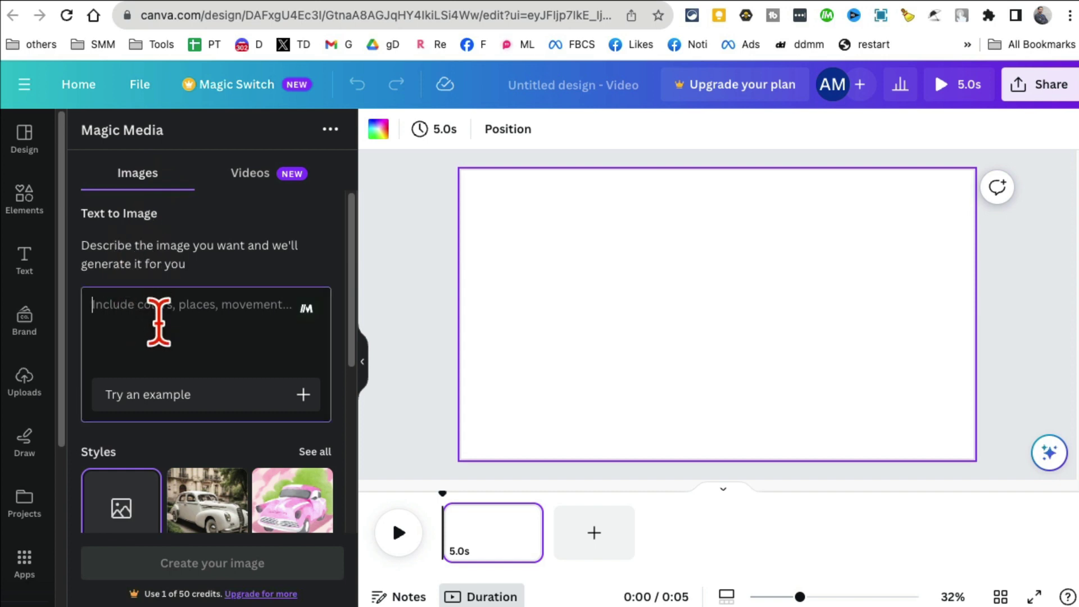
pyautogui.click(288, 179)
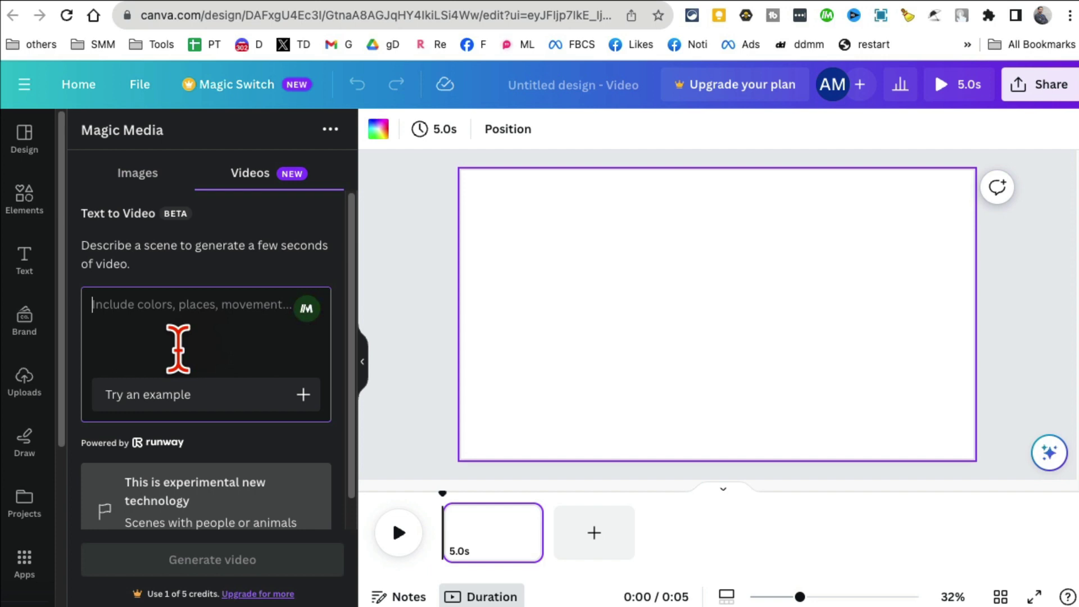
# Cycle through example prompts until the description reads 'A candle in the style of minimalism'
pyautogui.click(233, 397)
pyautogui.click(239, 393)
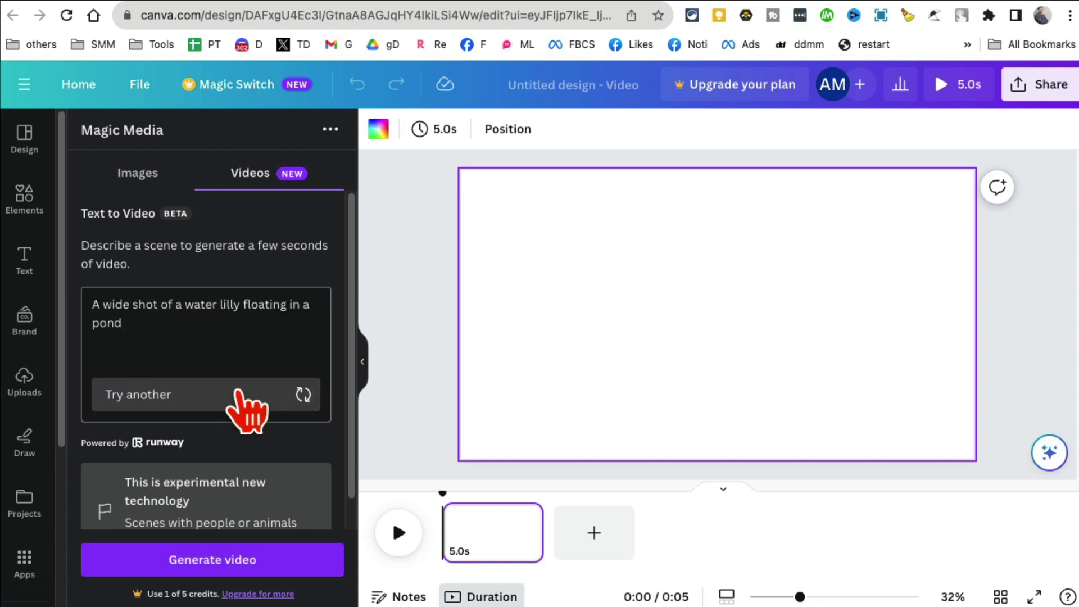
pyautogui.click(206, 407)
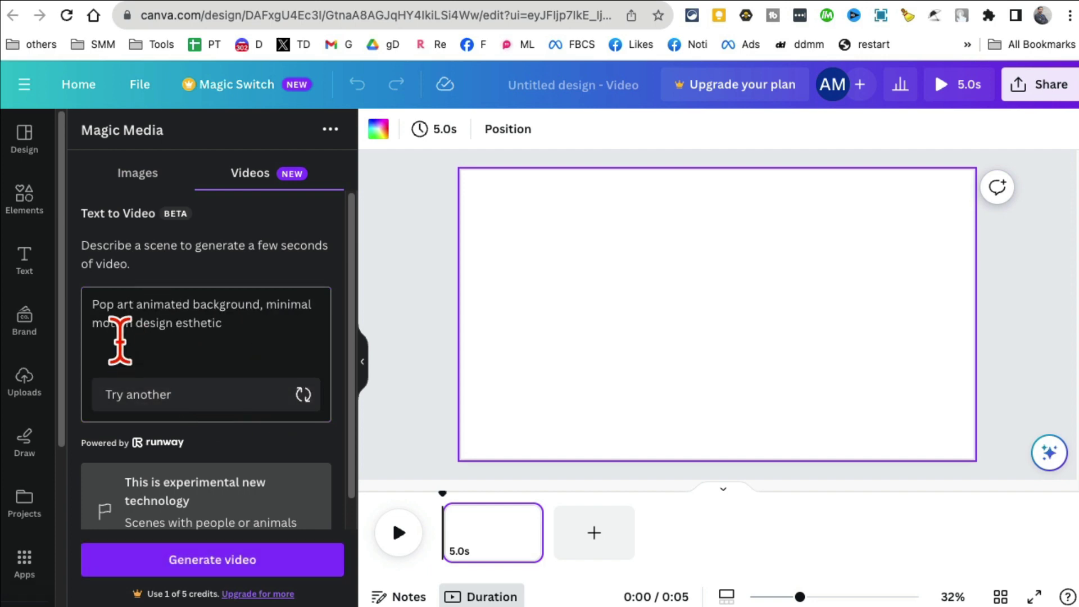
pyautogui.click(241, 396)
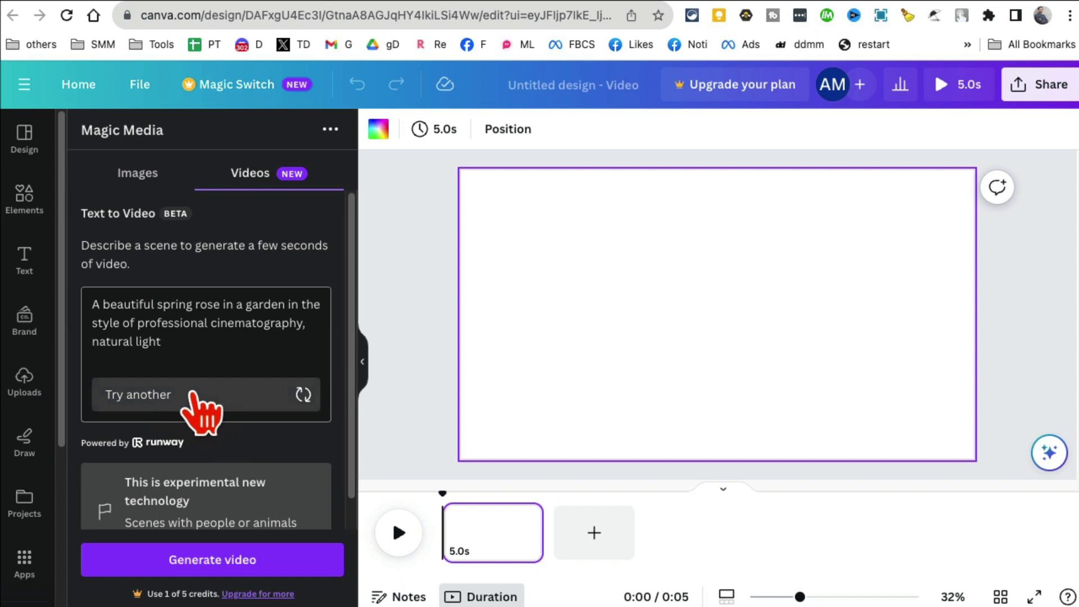
pyautogui.click(225, 402)
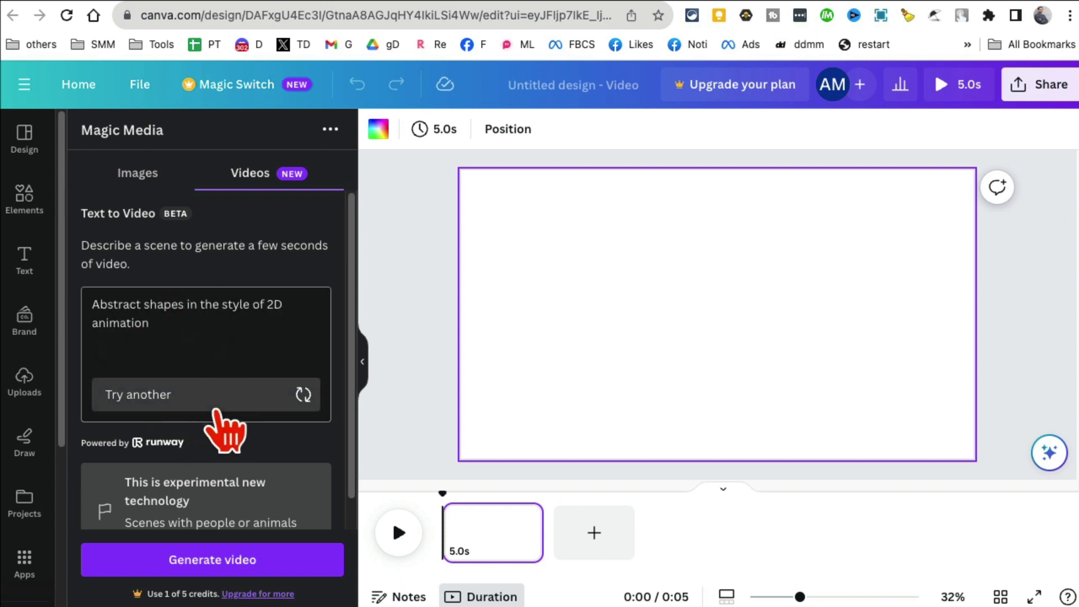
pyautogui.click(217, 405)
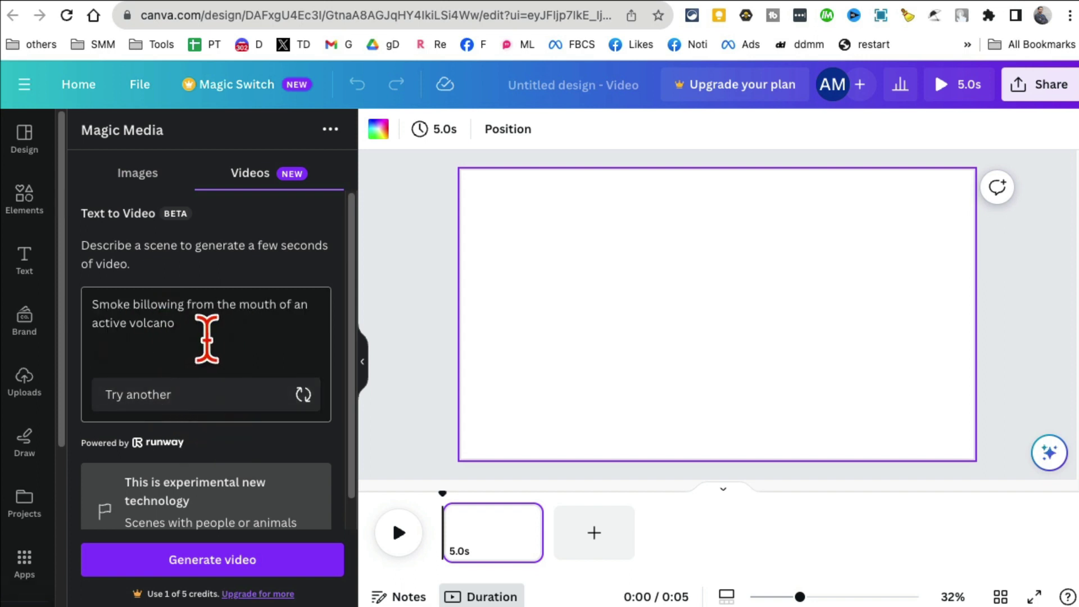
pyautogui.click(276, 406)
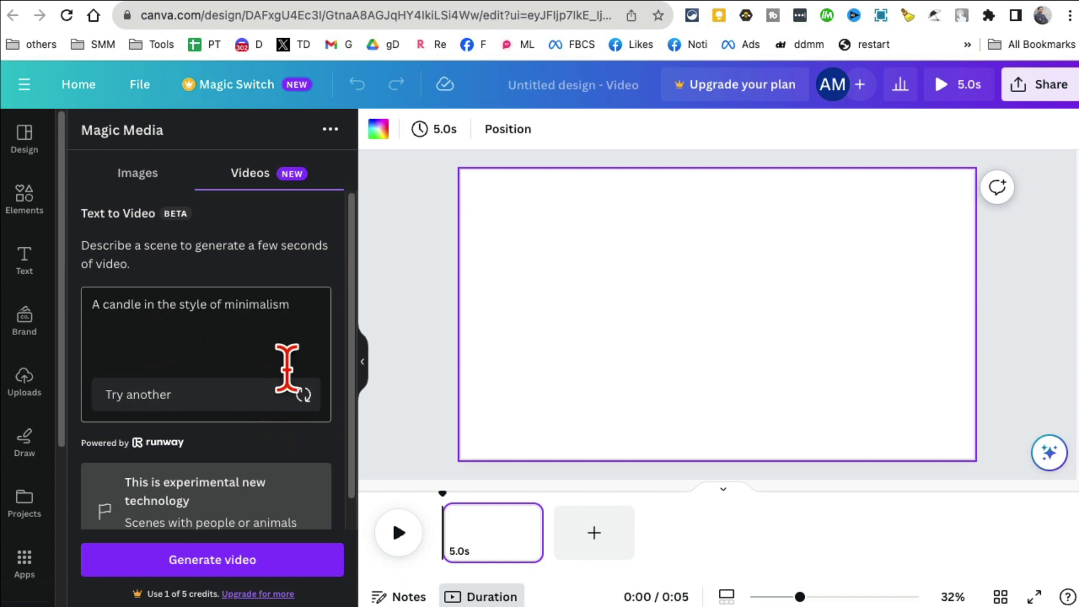
pyautogui.scroll(-1, 294, 458)
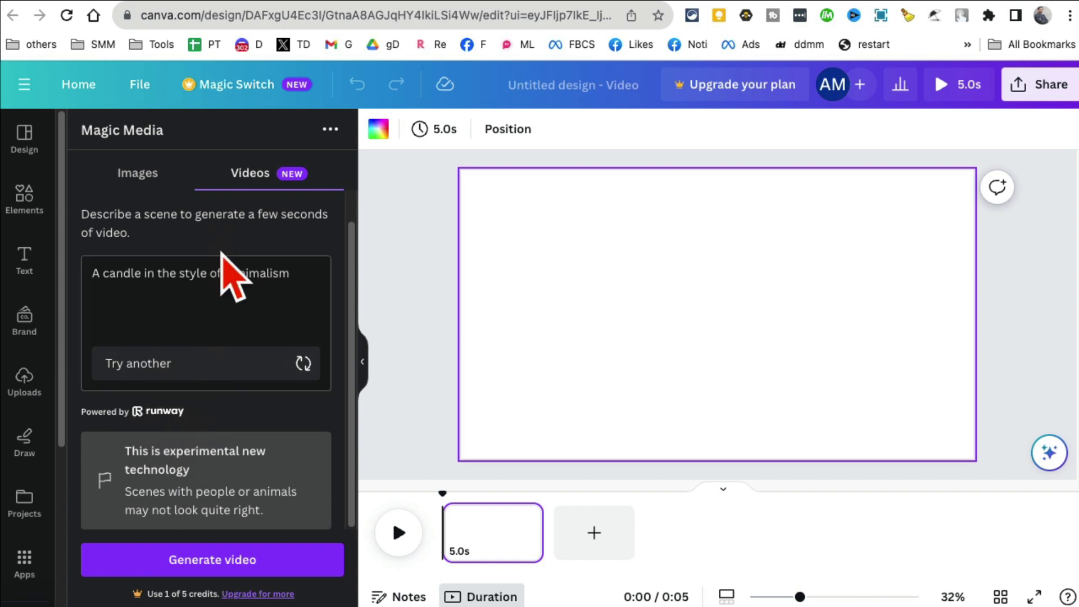
# Generate the minimalist candle video and wait for its preview to appear
pyautogui.click(219, 564)
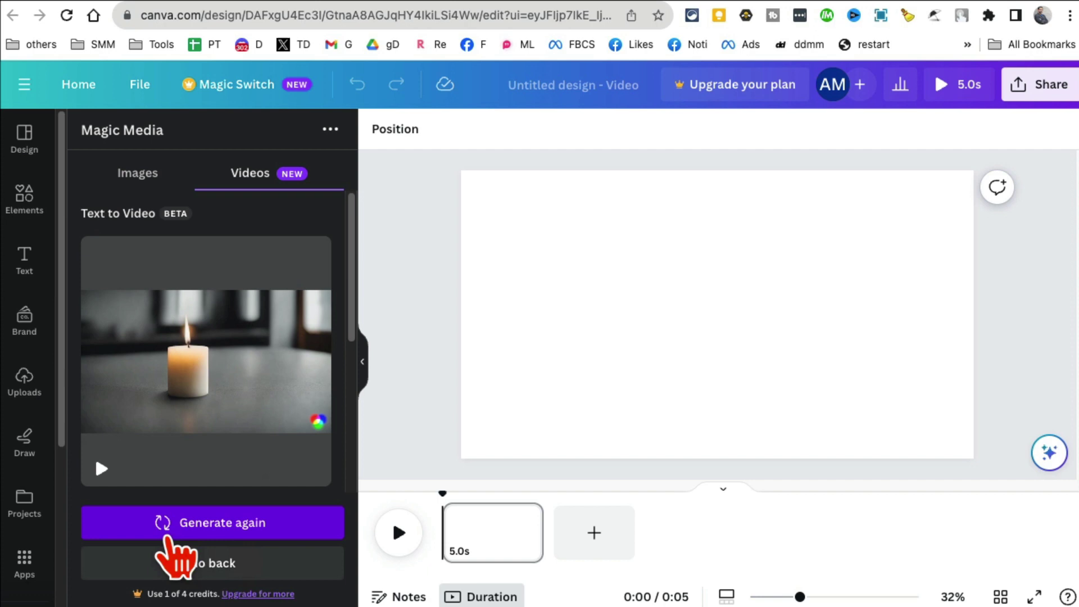
pyautogui.moveTo(256, 292)
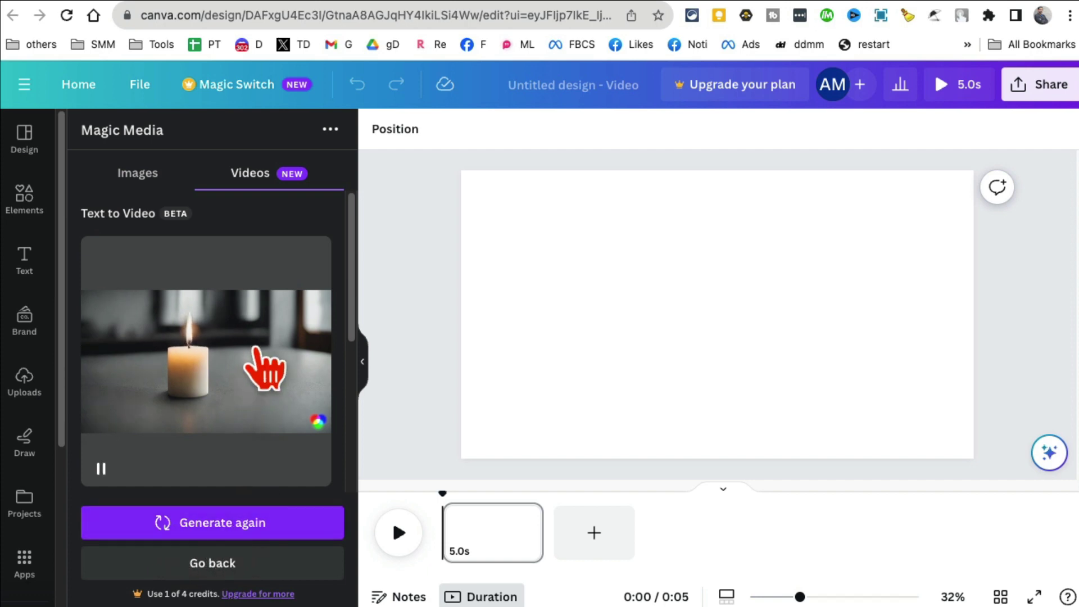
# Insert the generated candle video, enlarge it, and set it as the page background
pyautogui.click(204, 363)
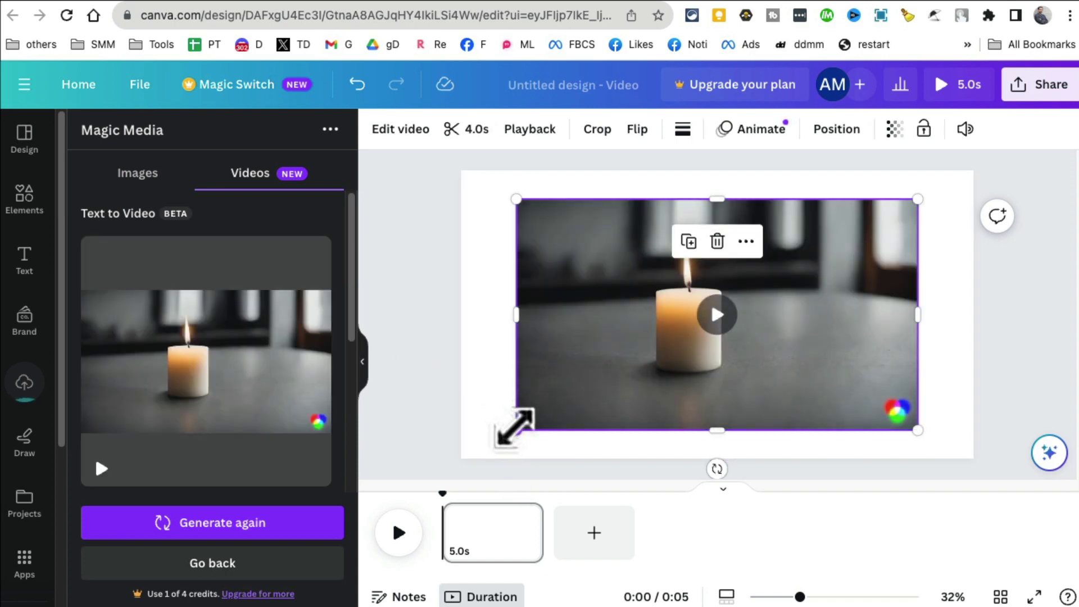
pyautogui.moveTo(517, 430); pyautogui.dragTo(466, 456)
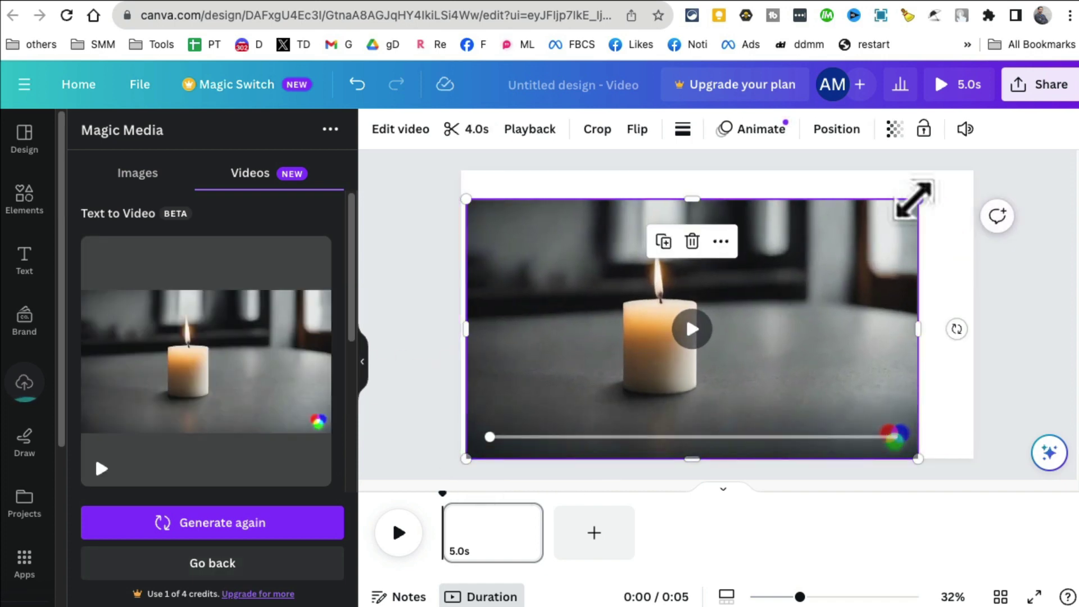
pyautogui.moveTo(917, 200); pyautogui.dragTo(955, 181)
pyautogui.rightClick(899, 220)
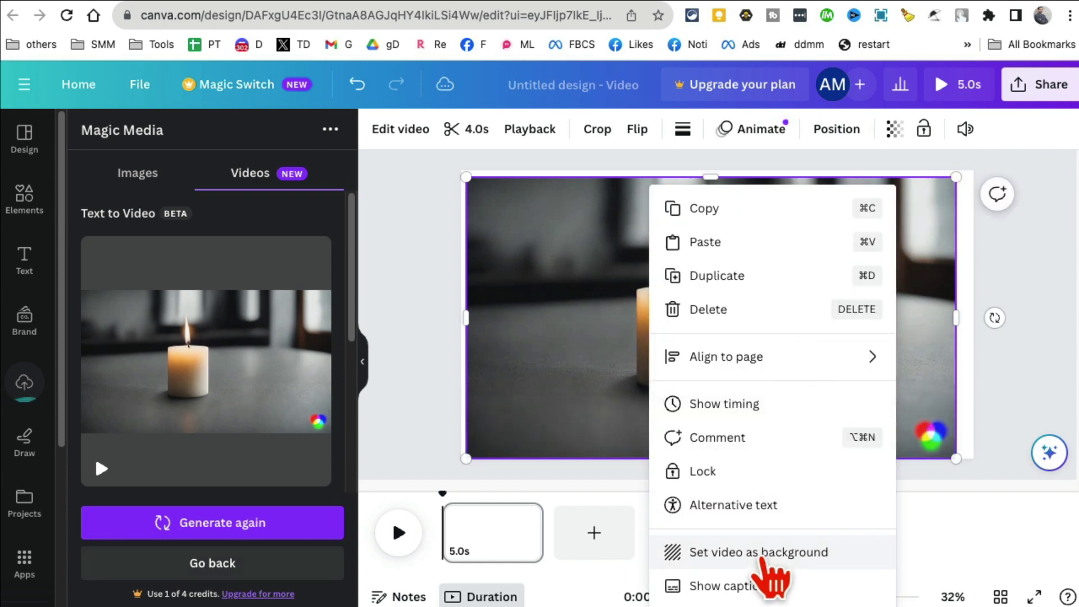
pyautogui.click(761, 553)
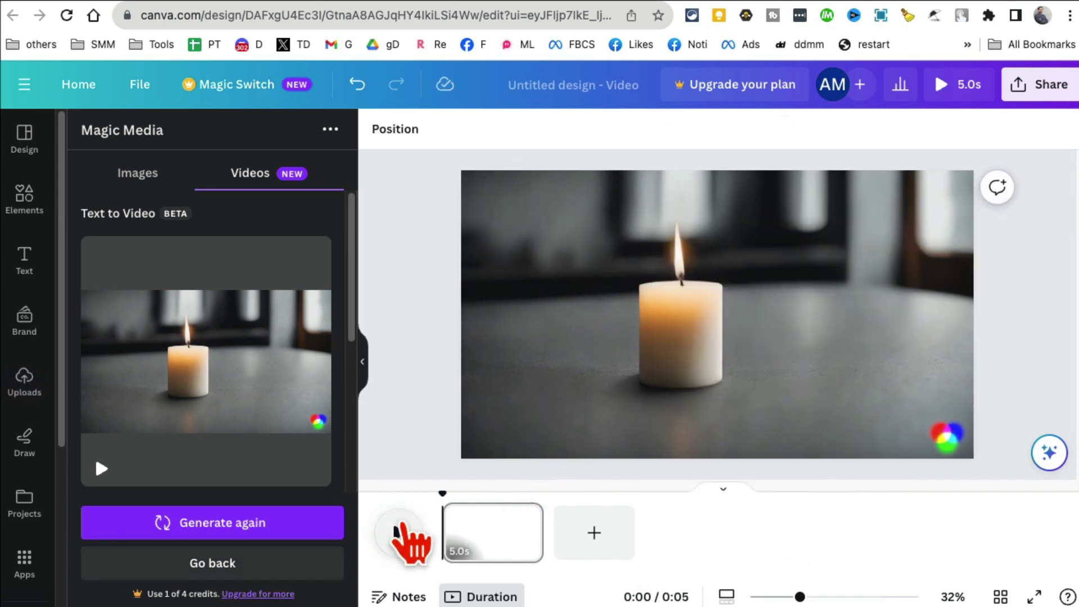
# Play the 4-second candle page, dismissing the preview tip, and watch it to the end
pyautogui.click(399, 531)
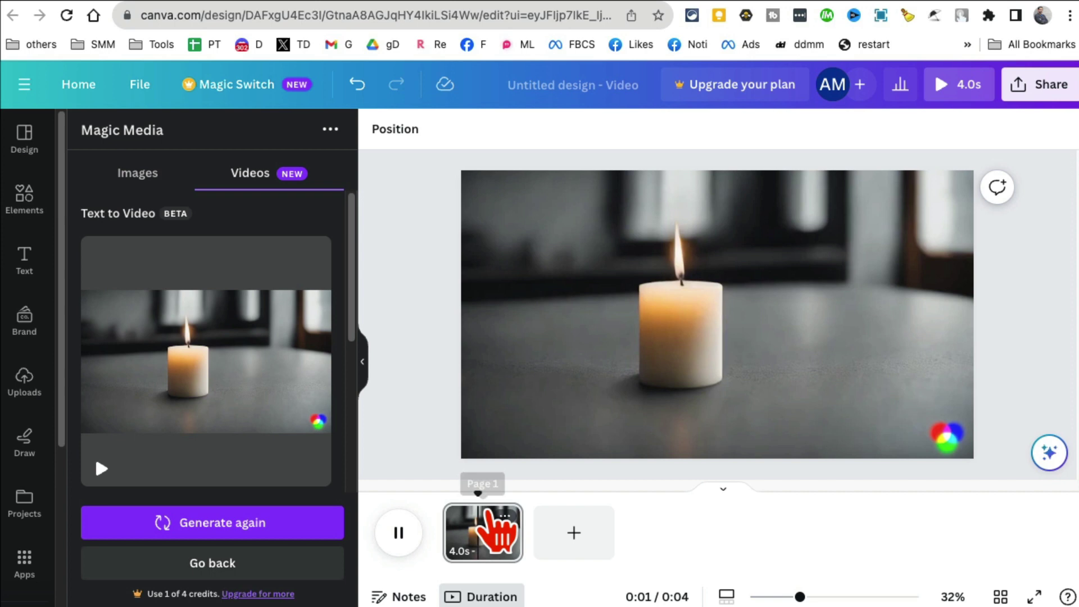
pyautogui.click(399, 531)
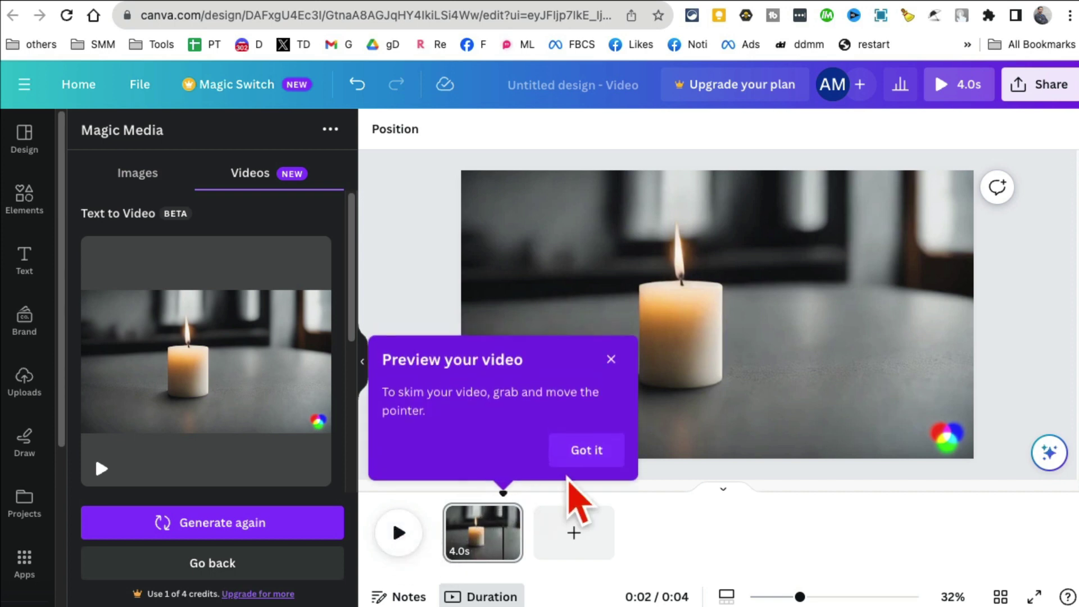
pyautogui.click(586, 448)
pyautogui.click(399, 533)
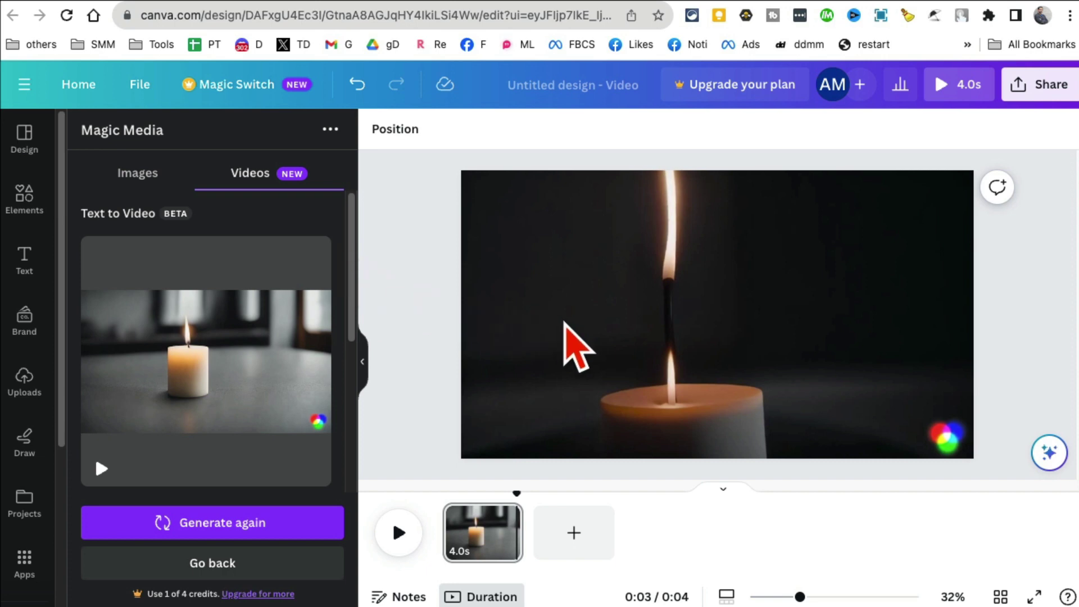
# Add a heading reading 'candles for 40% off' and move it to the top of the page
pyautogui.scroll(-1, 47, 359)
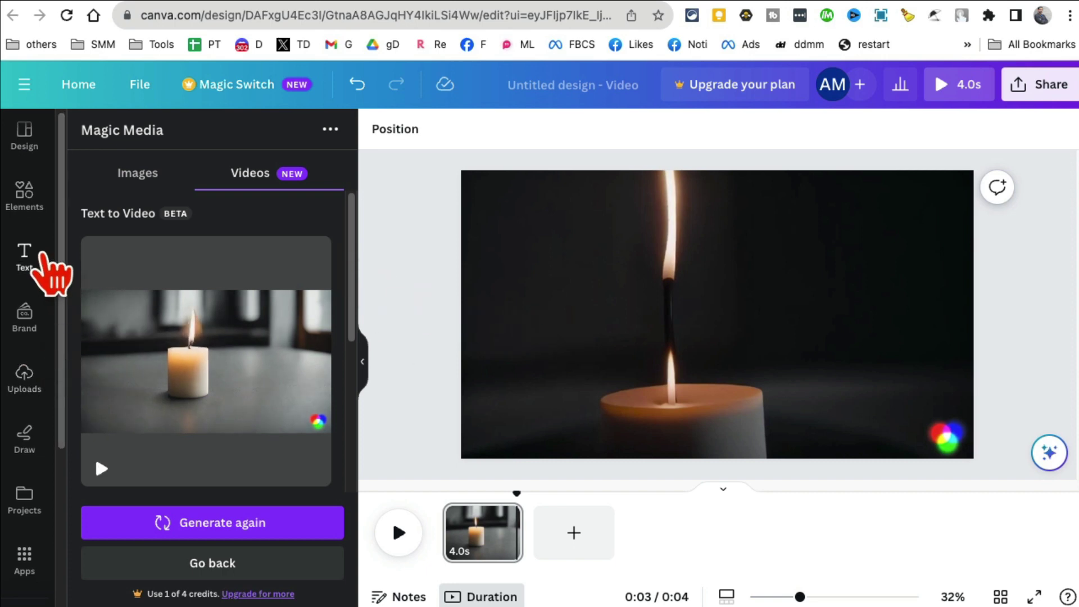
pyautogui.click(40, 255)
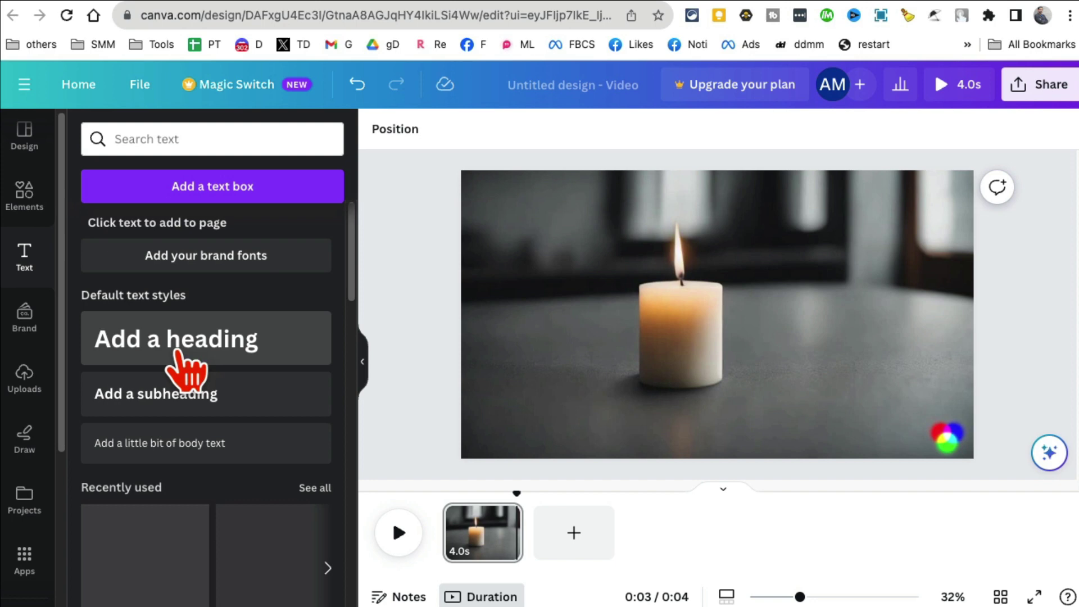
pyautogui.click(186, 361)
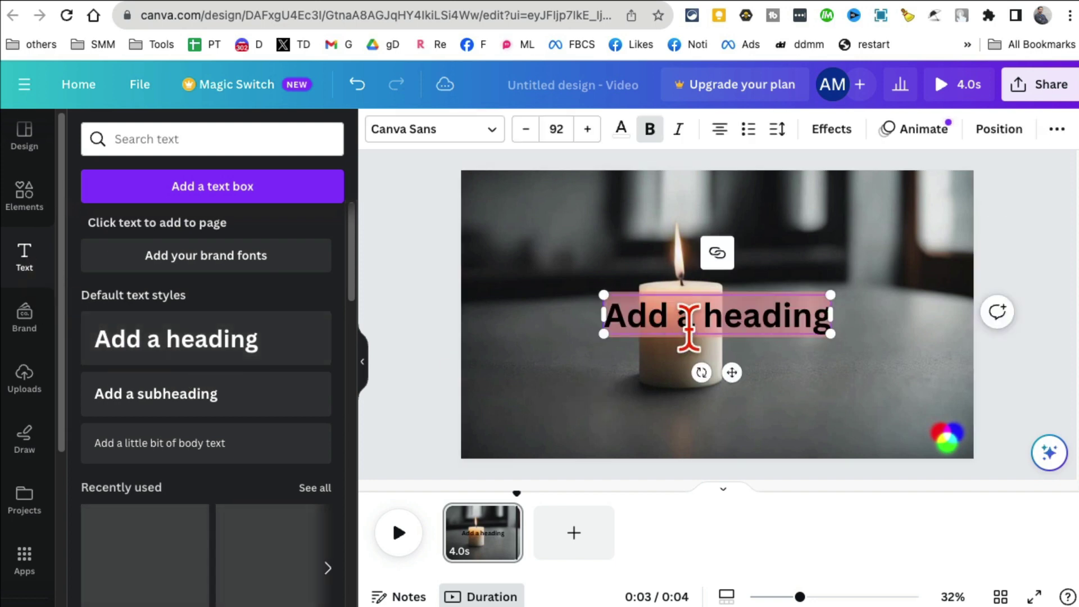
pyautogui.write('can')
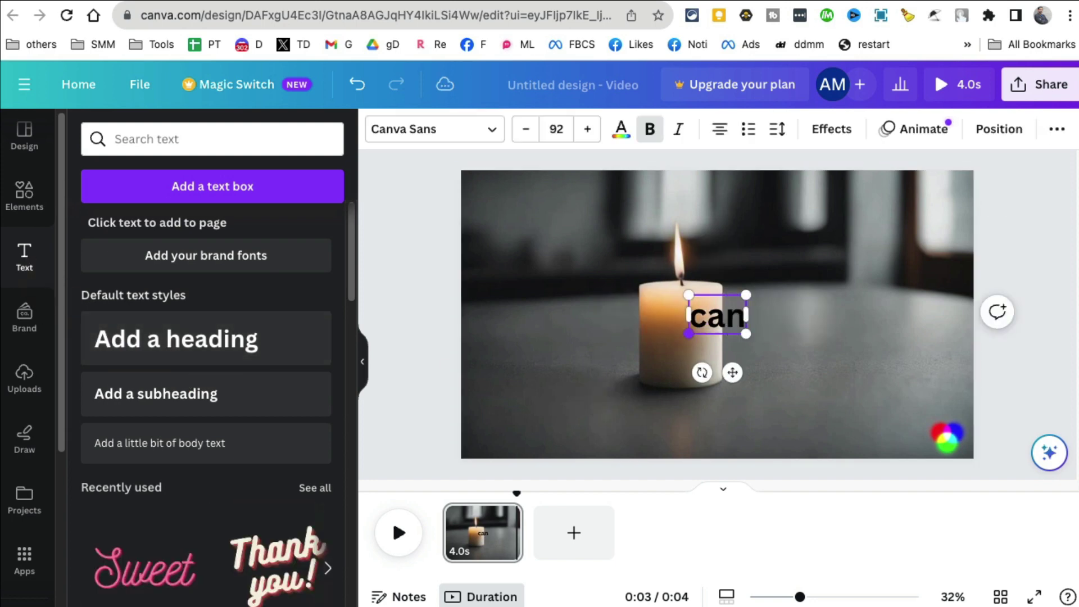
pyautogui.write('dles for')
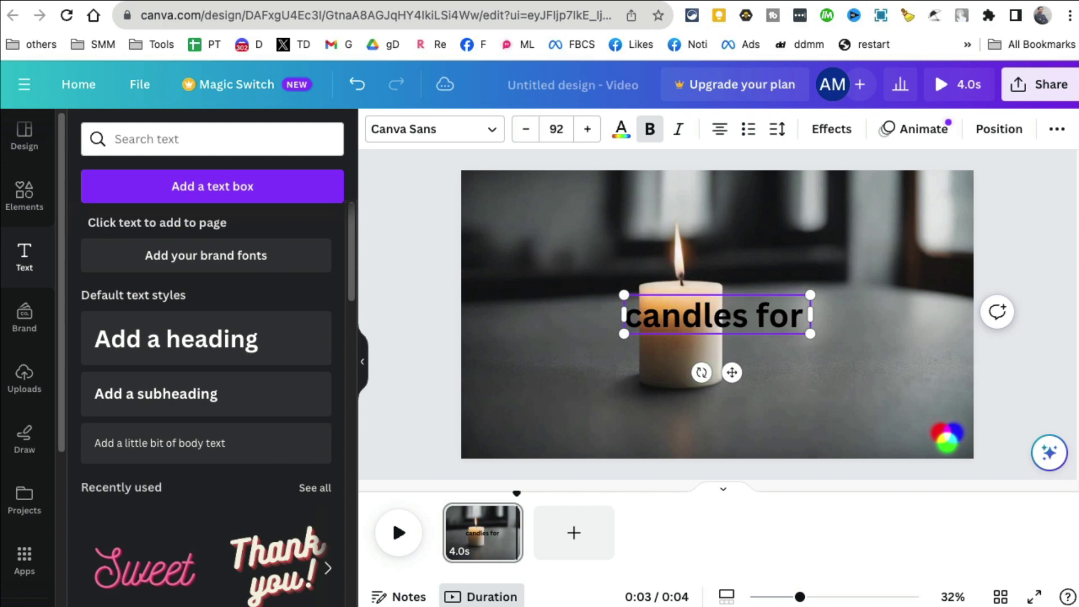
pyautogui.write(' 40% off')
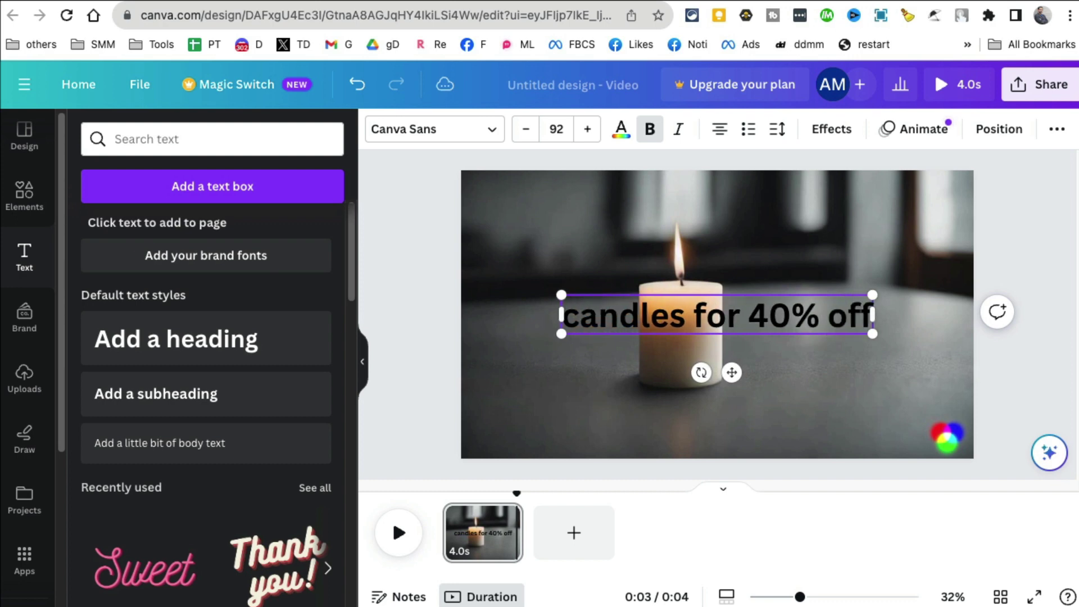
pyautogui.click(826, 451)
pyautogui.moveTo(797, 315); pyautogui.dragTo(795, 208)
# Change the heading's text colour to white and reselect the heading box
pyautogui.doubleClick(794, 207)
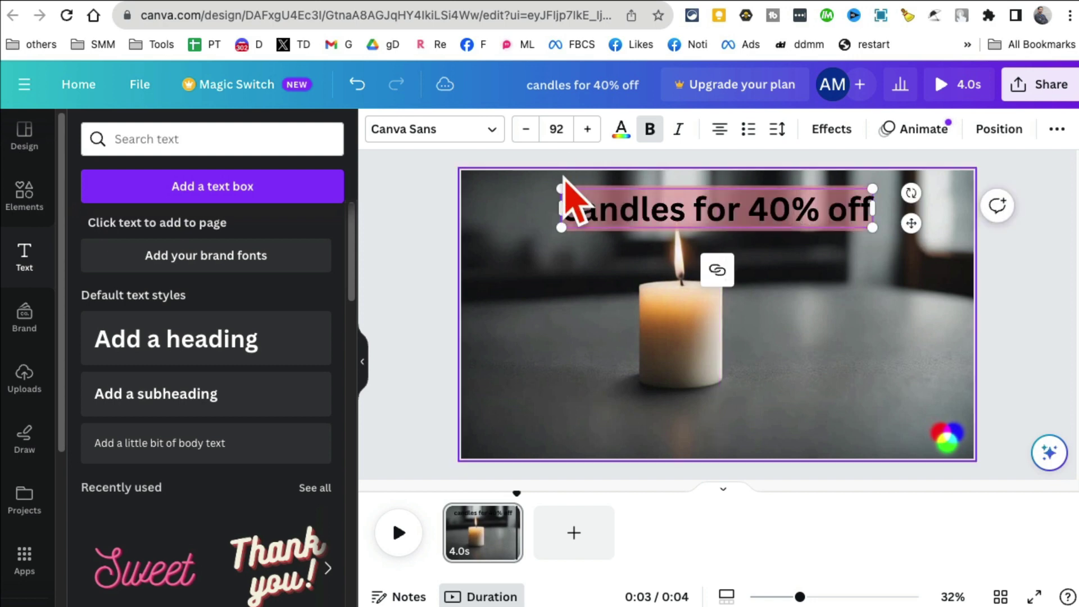
pyautogui.click(621, 130)
pyautogui.click(308, 431)
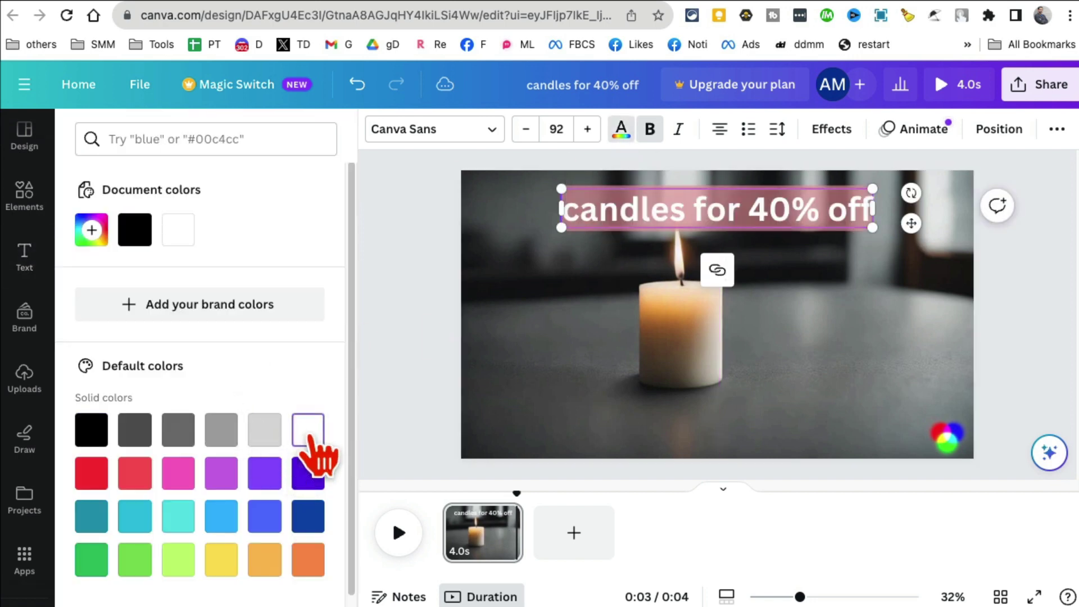
pyautogui.press('Escape')
pyautogui.click(1067, 353)
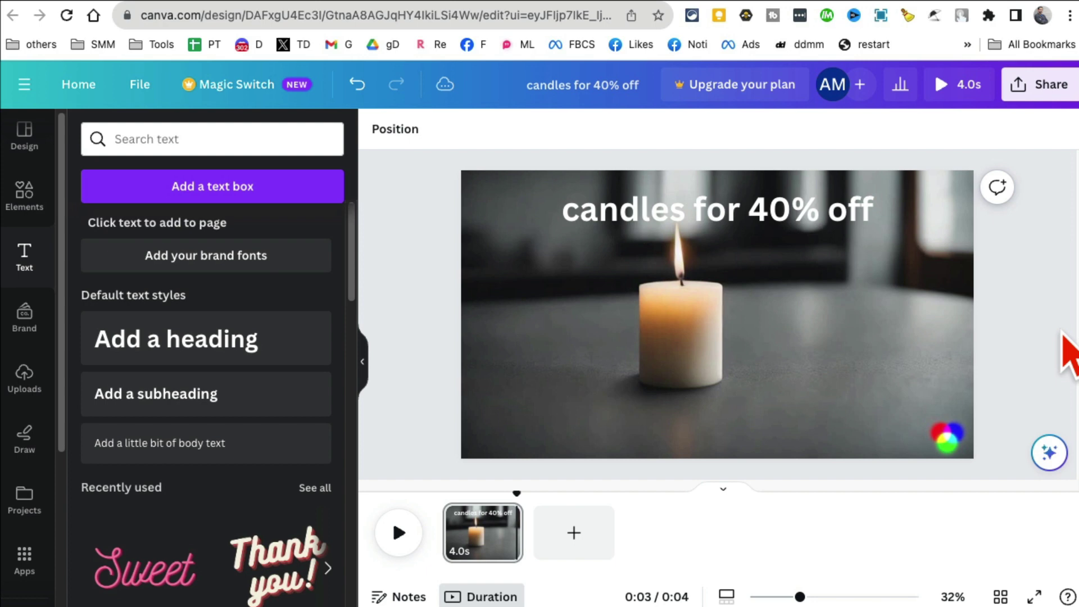
pyautogui.click(793, 225)
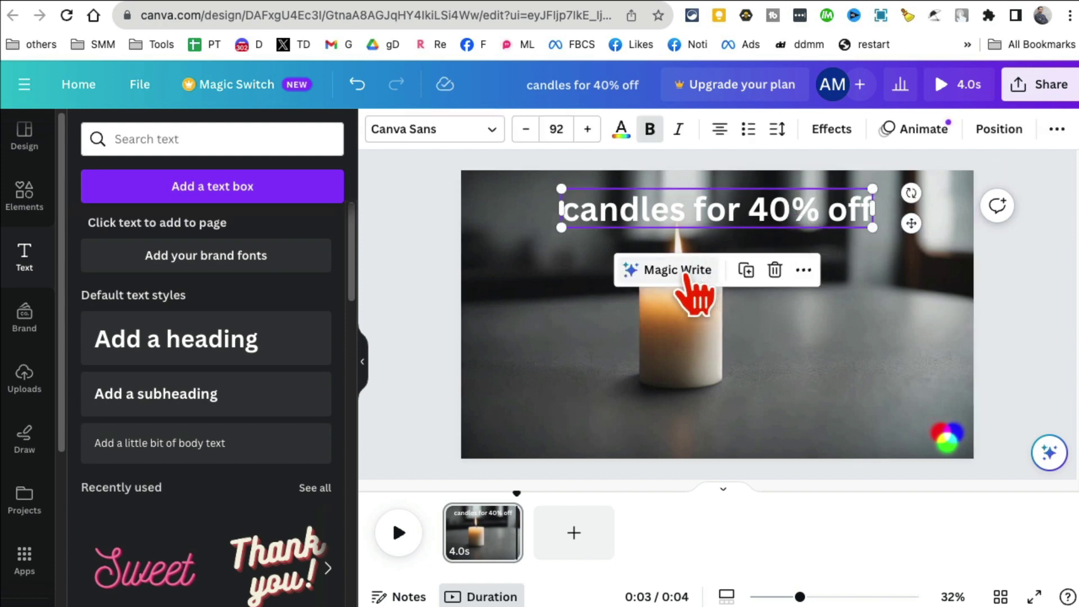
pyautogui.click(1034, 304)
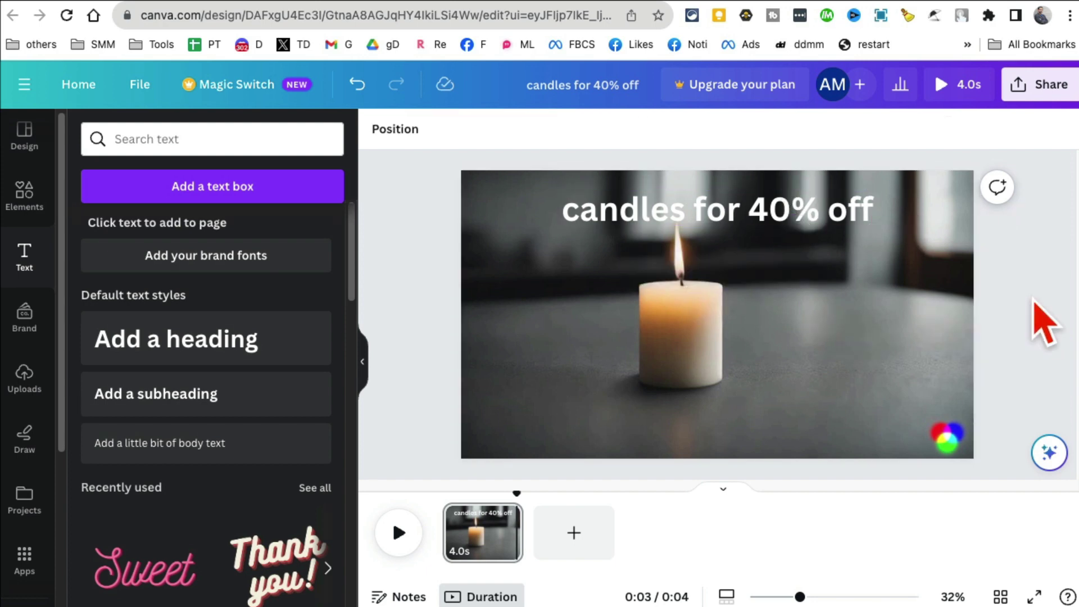
pyautogui.click(764, 220)
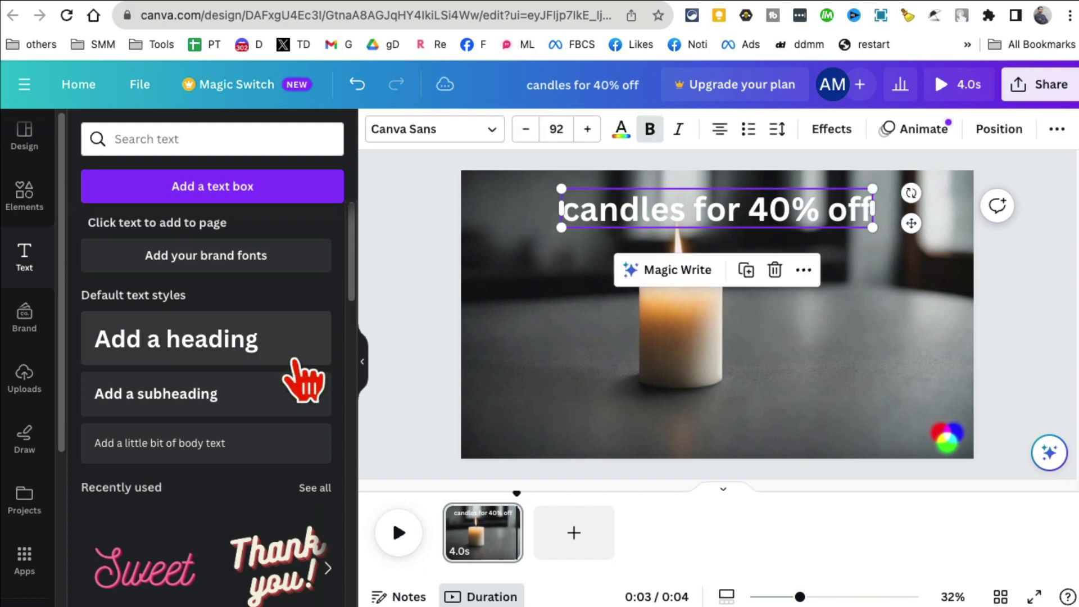
pyautogui.scroll(-10, 284, 410)
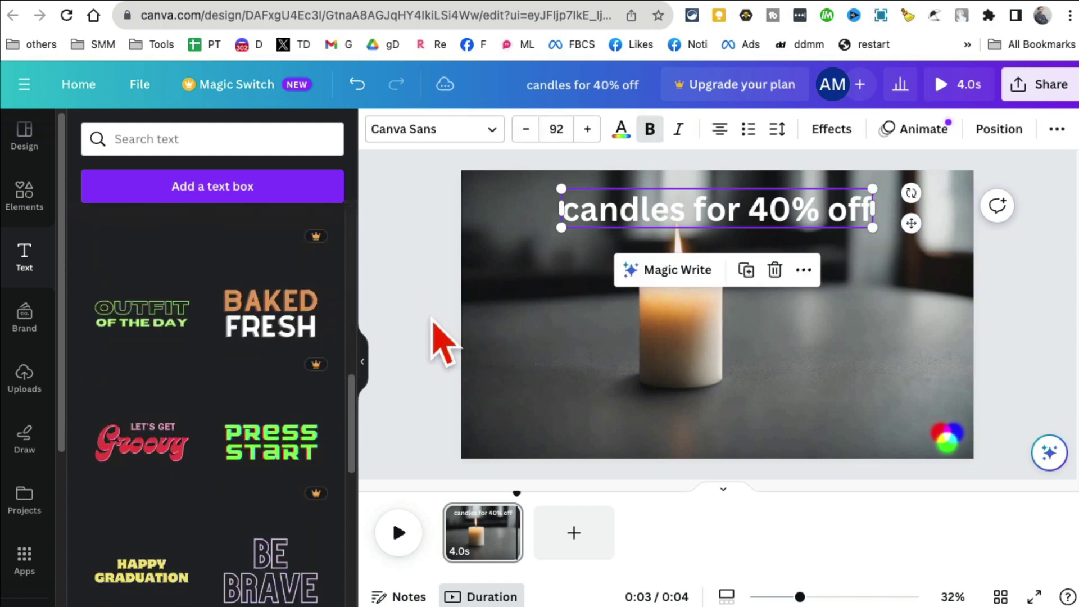
pyautogui.click(441, 338)
pyautogui.scroll(-4, 45, 514)
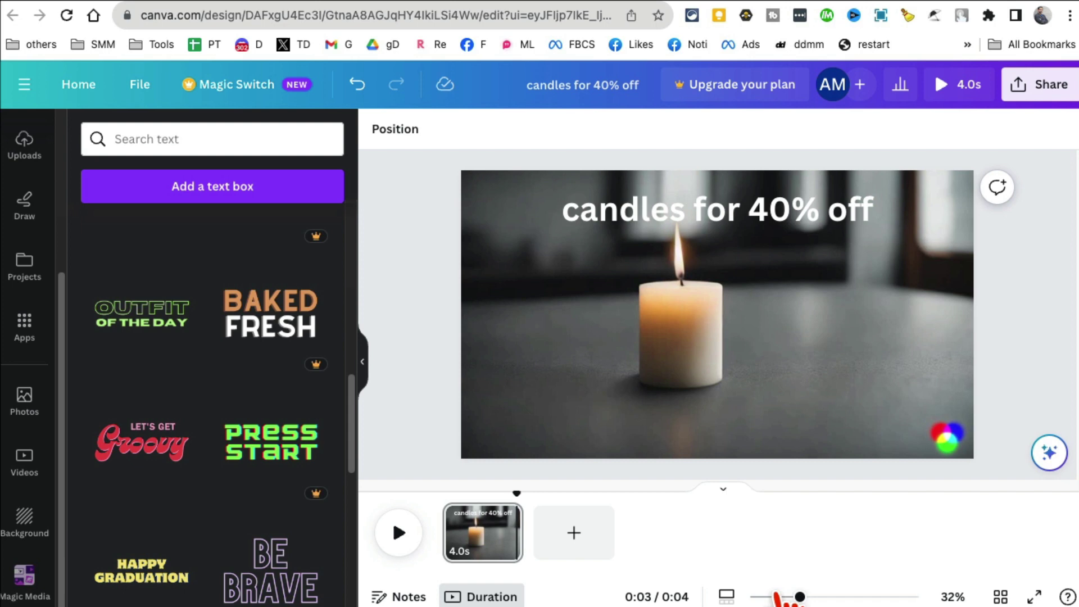
pyautogui.moveTo(800, 597)
pyautogui.mouseDown()
pyautogui.moveTo(833, 597)
pyautogui.moveTo(761, 597)
pyautogui.moveTo(794, 597)
pyautogui.mouseUp()
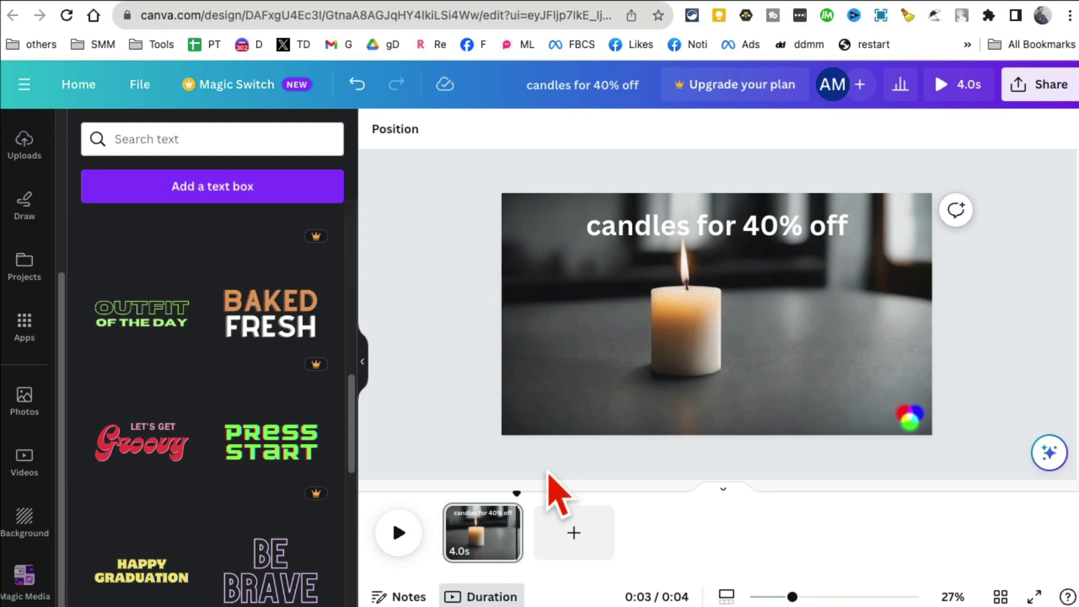
pyautogui.click(472, 598)
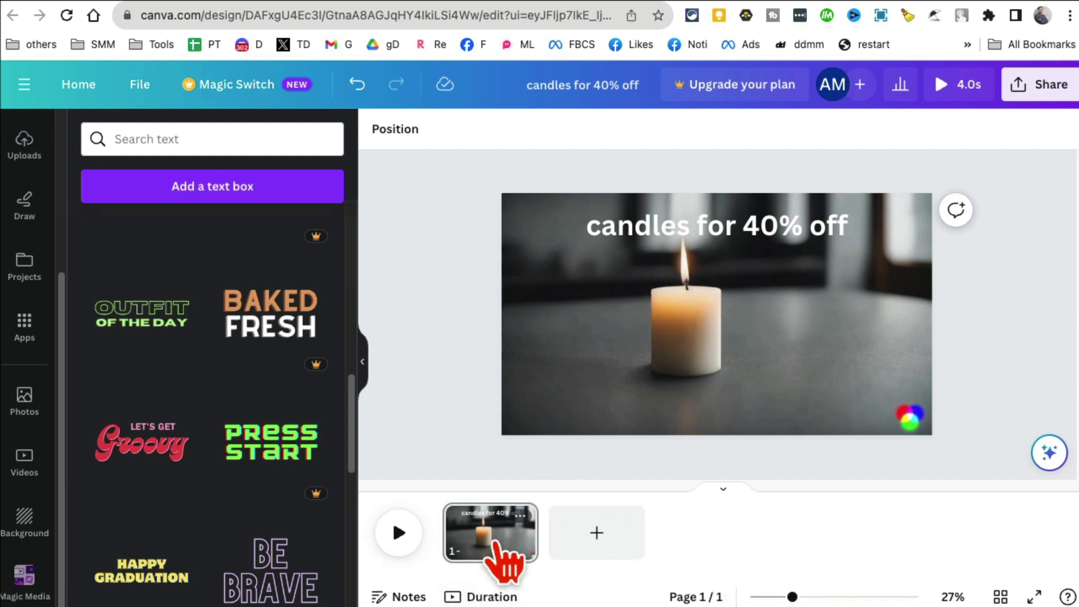
pyautogui.click(473, 597)
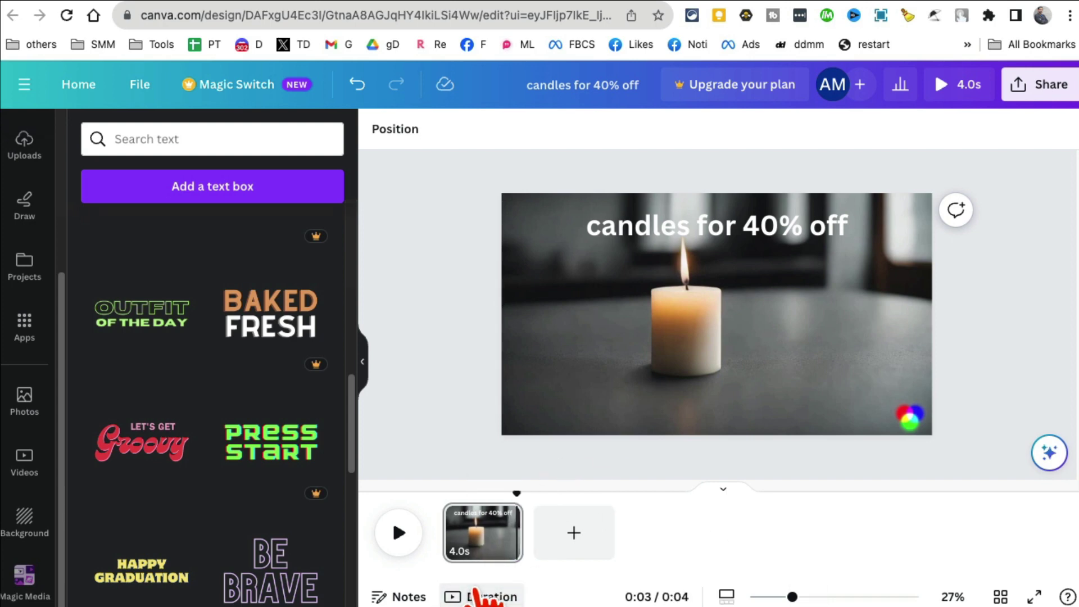
# Add a blank 5-second second page and return Magic Media to its description form
pyautogui.click(570, 532)
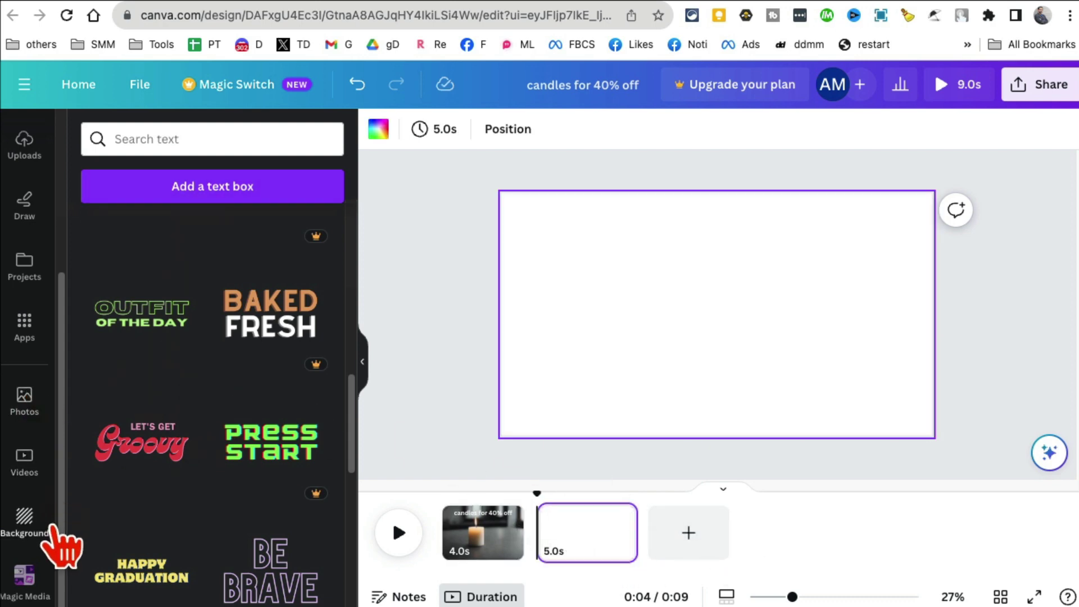
pyautogui.click(31, 582)
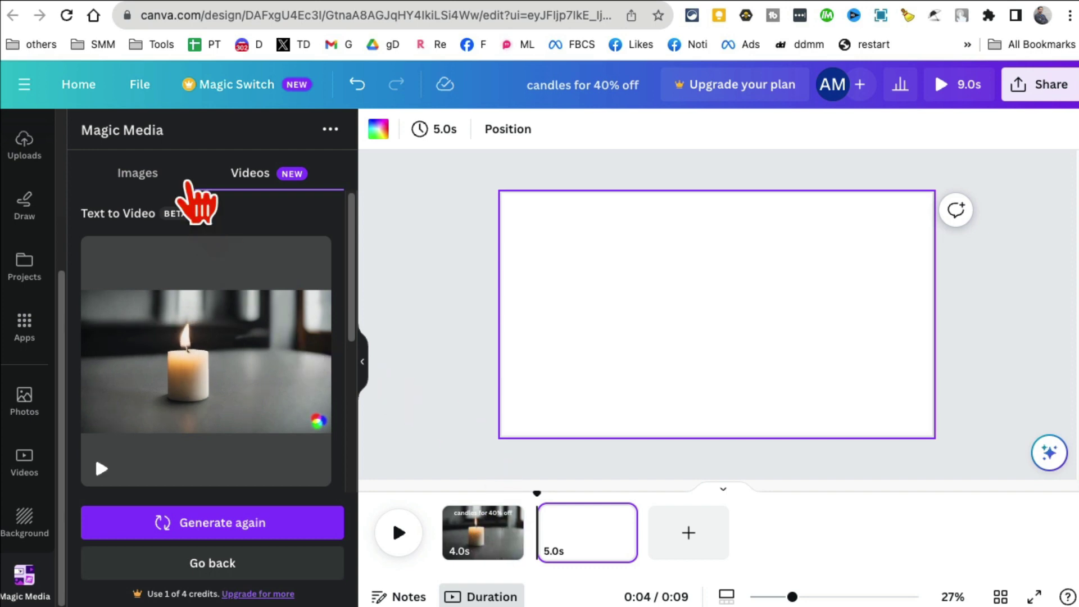
pyautogui.moveTo(212, 296)
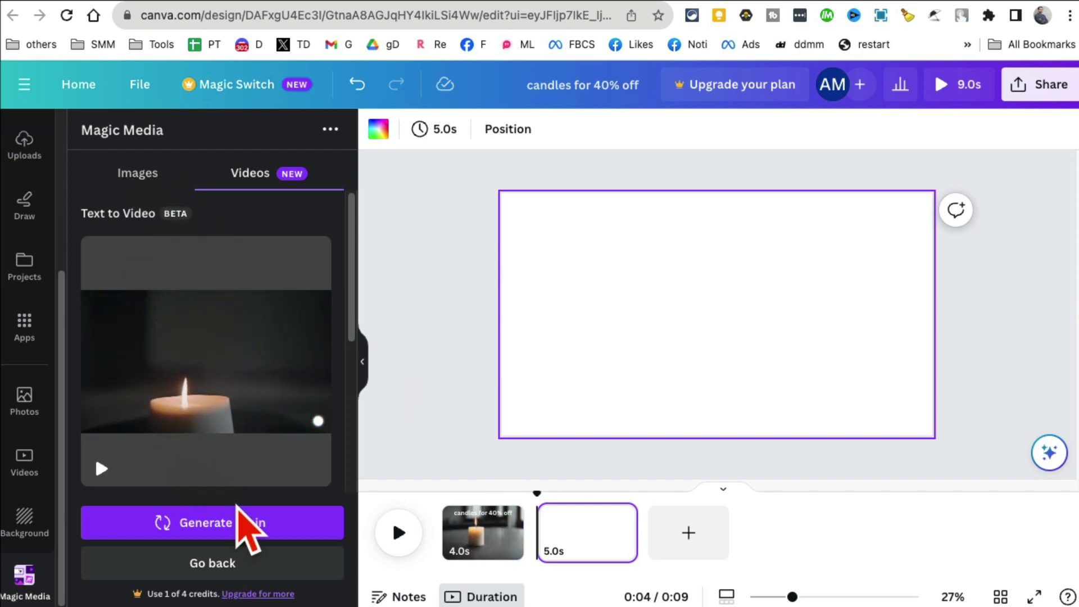
pyautogui.click(214, 567)
pyautogui.click(188, 310)
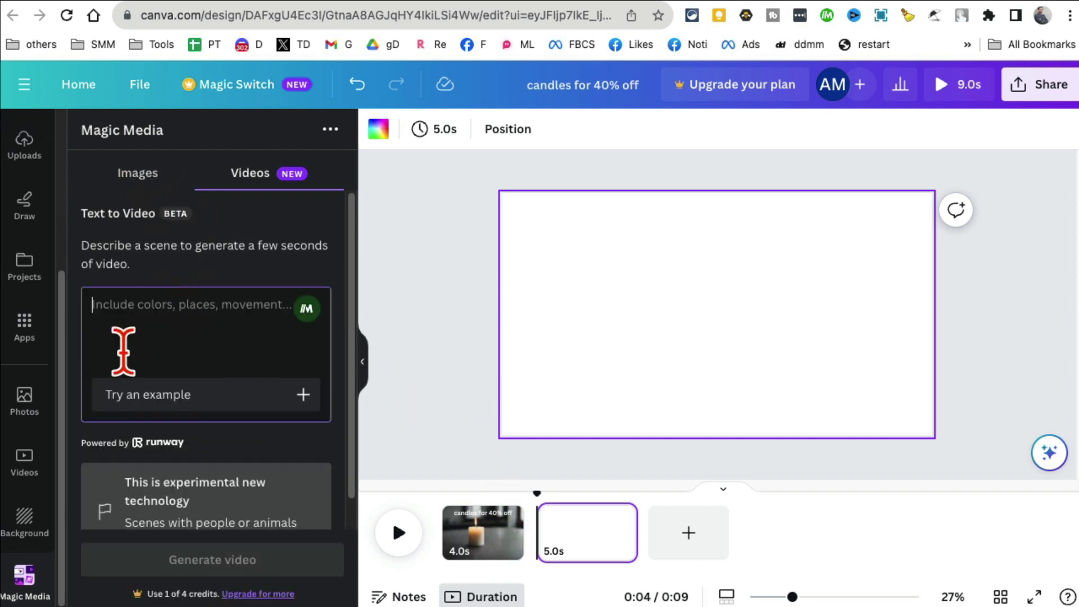
# Show the first candle page on the canvas via its timeline clip
pyautogui.moveTo(458, 526)
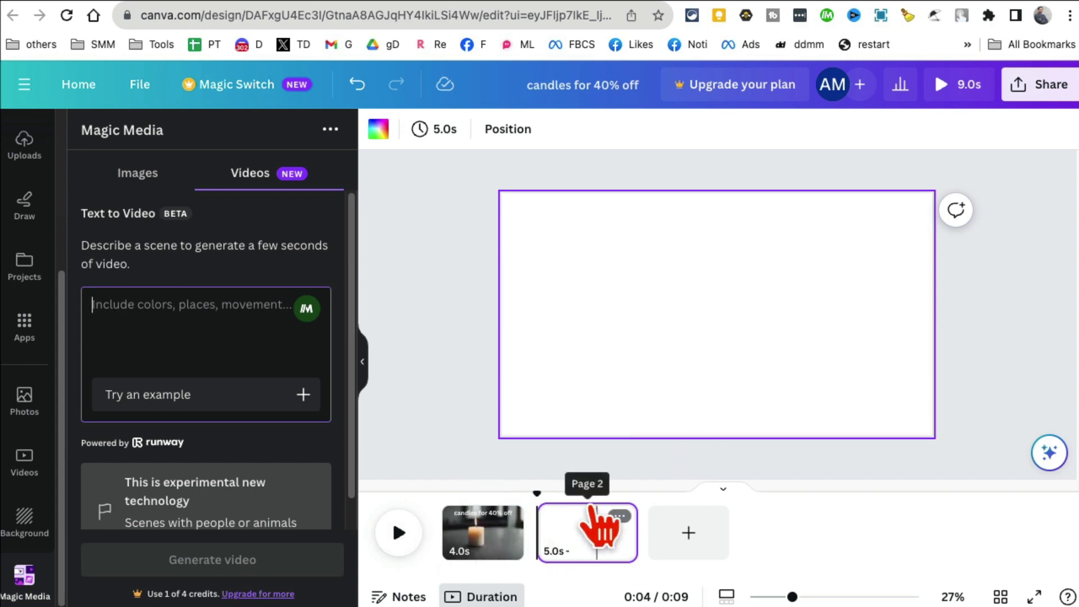
pyautogui.click(475, 531)
pyautogui.click(477, 533)
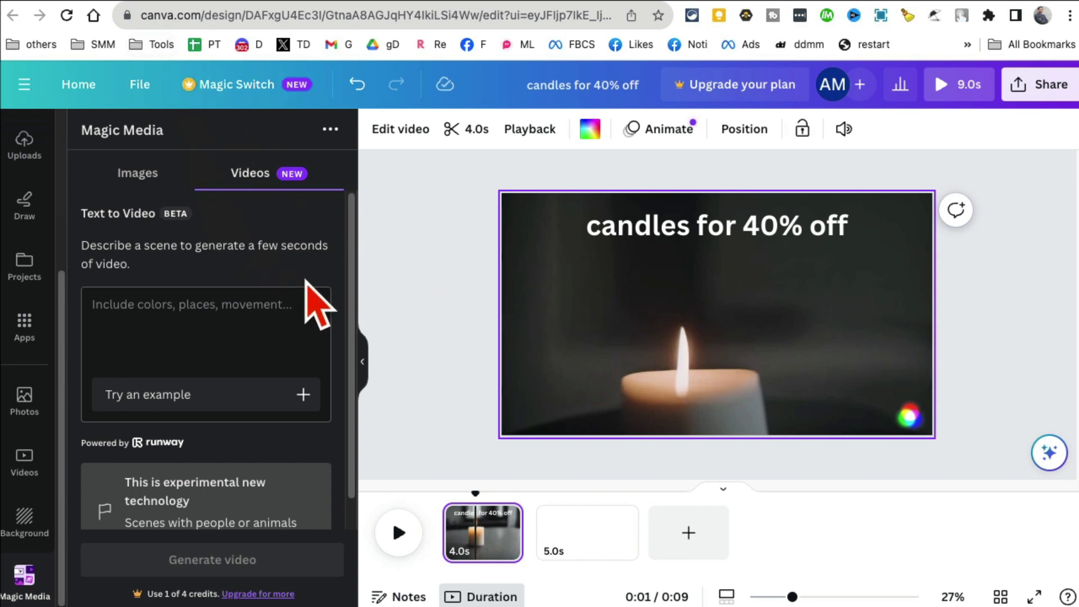
pyautogui.click(139, 172)
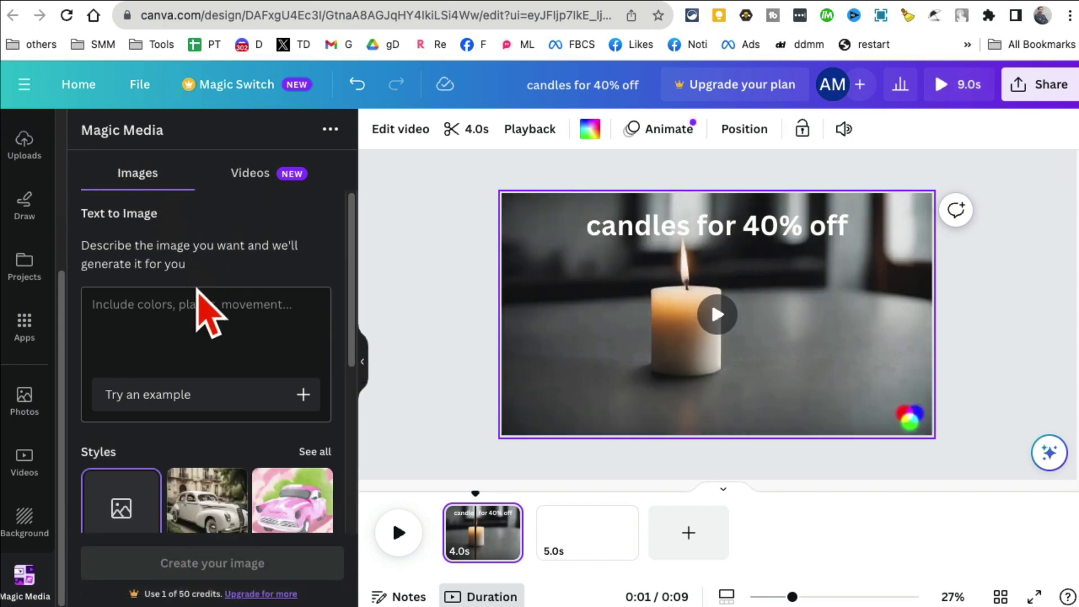
pyautogui.click(261, 173)
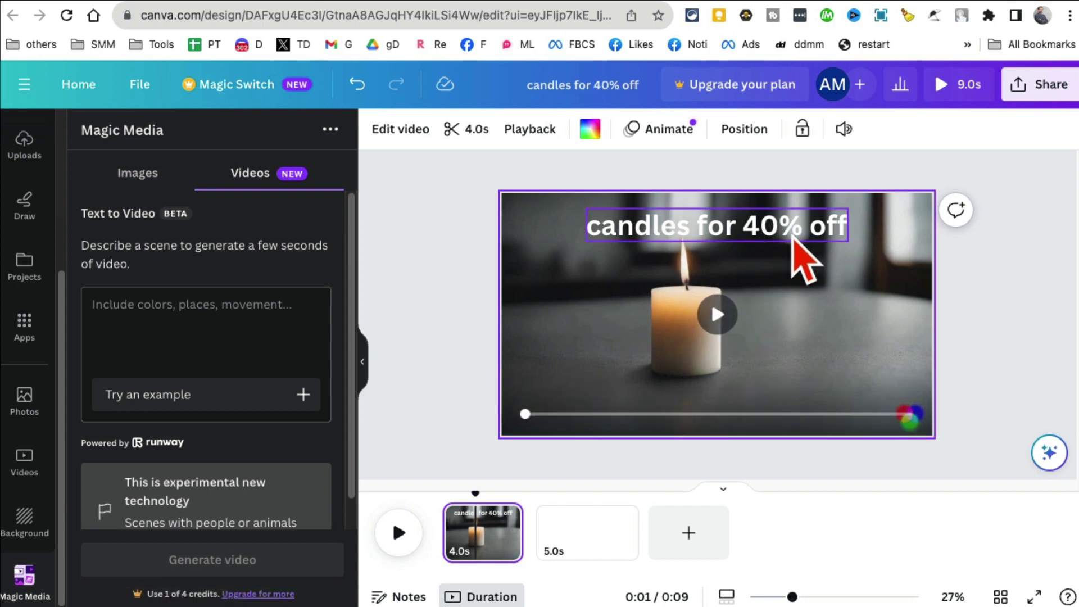
pyautogui.click(988, 313)
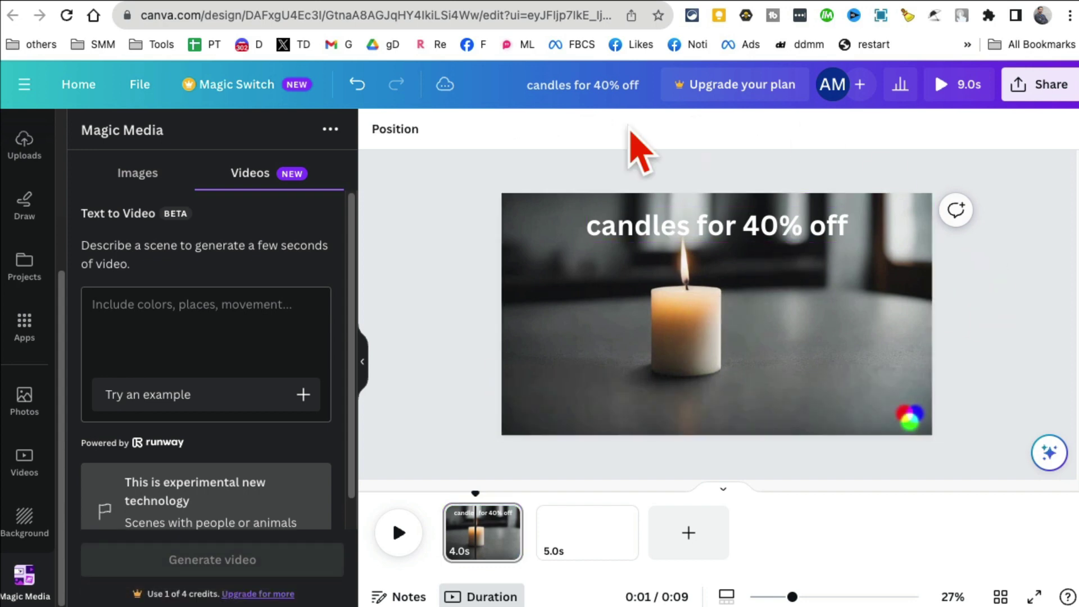
pyautogui.click(1029, 87)
pyautogui.click(454, 357)
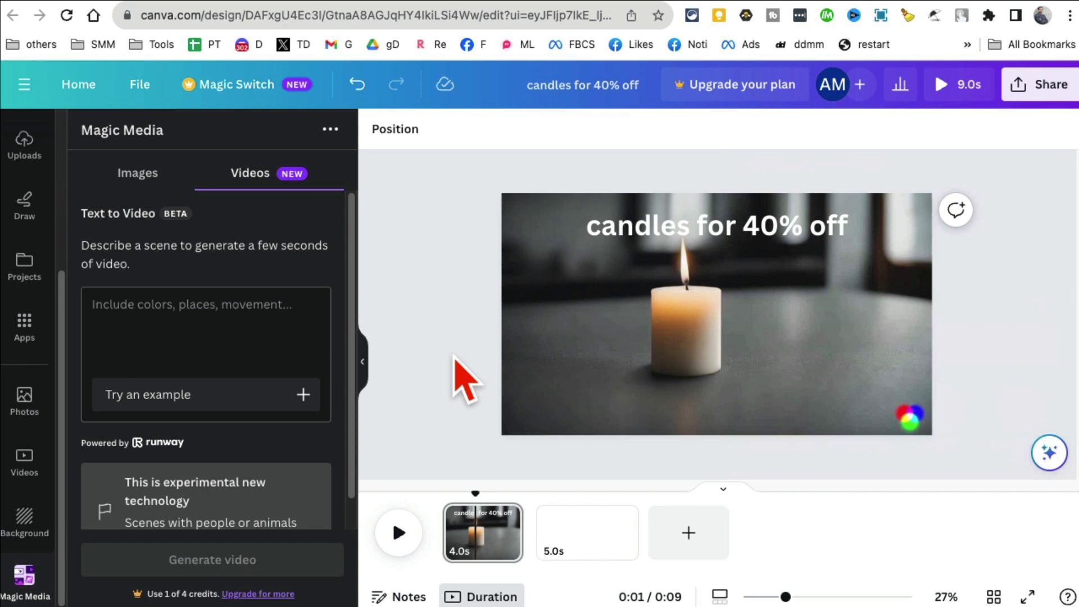